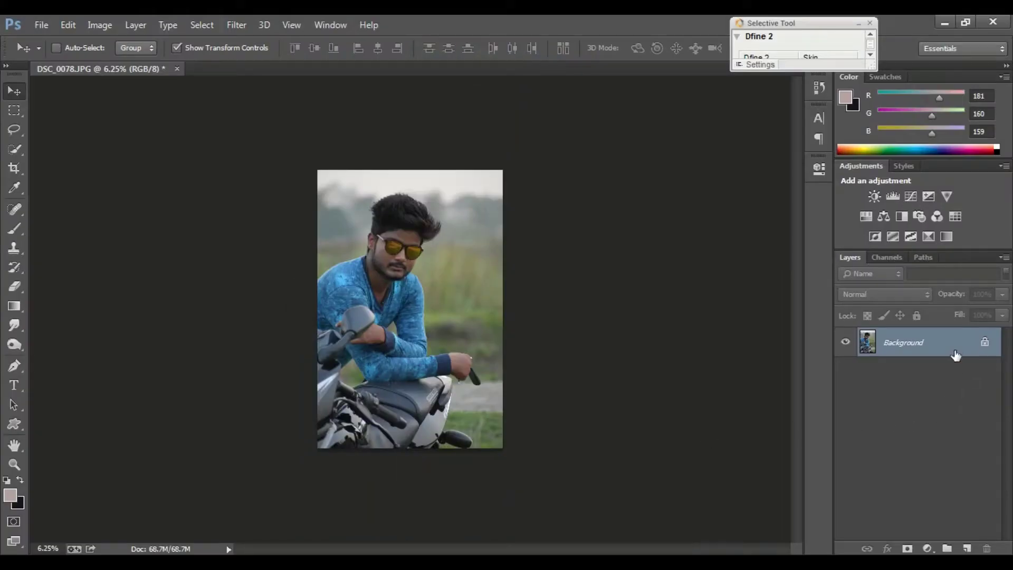
# Duplicate the Background layer to create a Background copy layer
pyautogui.moveTo(956, 355); pyautogui.dragTo(968, 549)
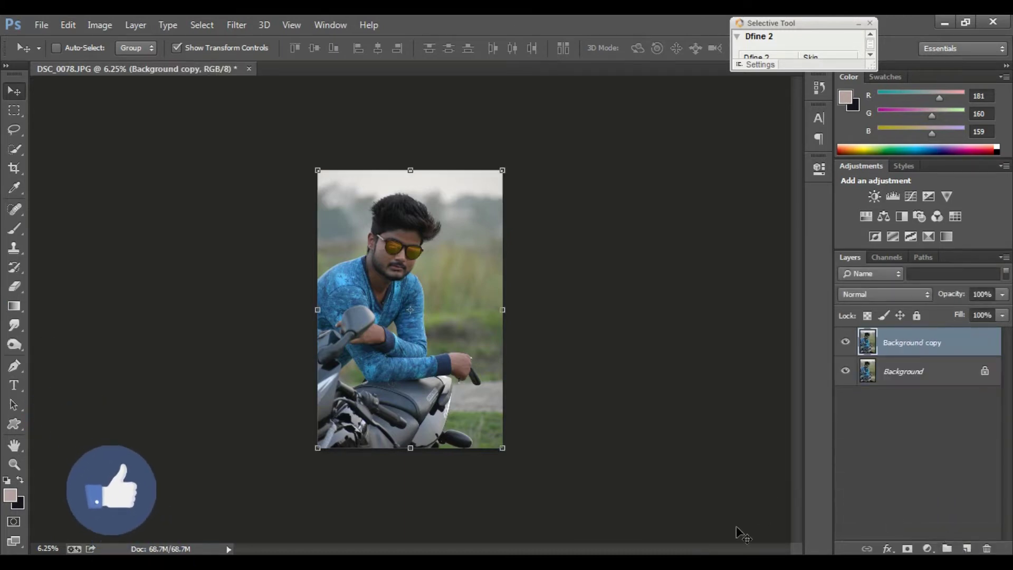
pyautogui.click(236, 25)
# In Camera Raw, set Highlights +71, Shadows +66, Whites -21, Blacks +43, Contrast +19, Clarity +5, Vibrance +13
pyautogui.click(263, 113)
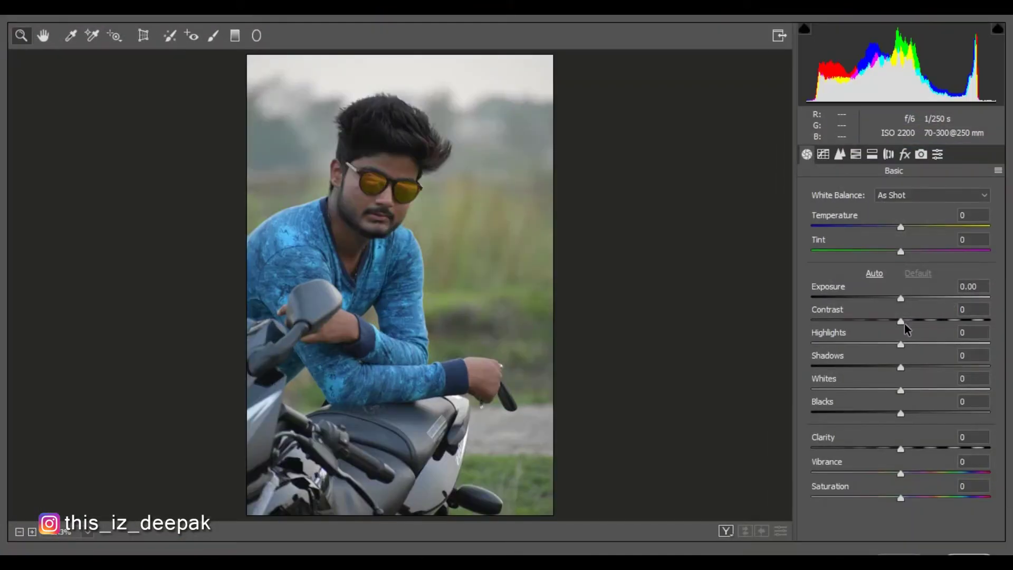
pyautogui.moveTo(901, 344)
pyautogui.mouseDown()
pyautogui.moveTo(973, 344)
pyautogui.moveTo(963, 344)
pyautogui.mouseUp()
pyautogui.moveTo(900, 368)
pyautogui.mouseDown()
pyautogui.moveTo(969, 367)
pyautogui.moveTo(959, 370)
pyautogui.mouseUp()
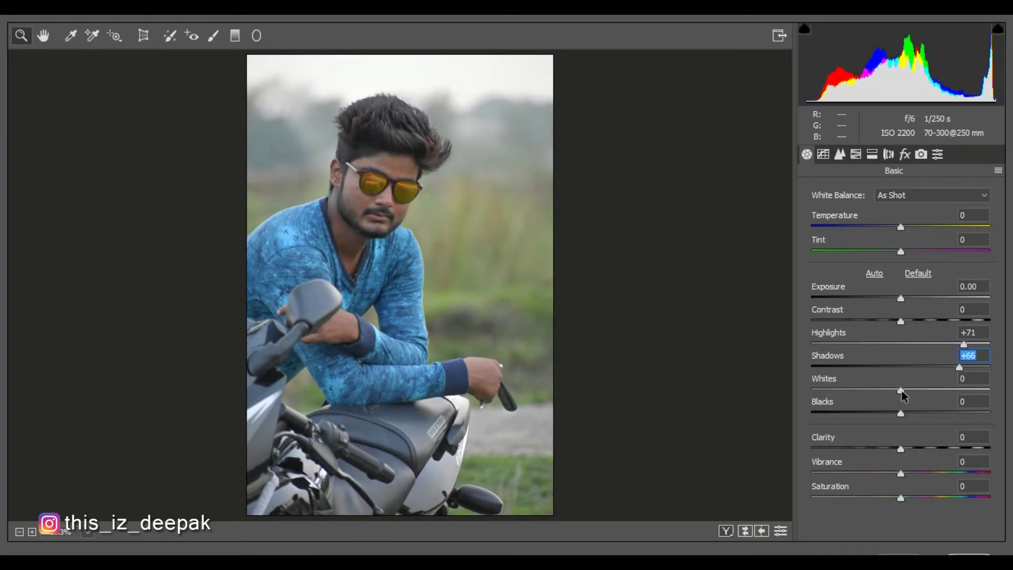
pyautogui.moveTo(901, 391)
pyautogui.mouseDown()
pyautogui.moveTo(843, 390)
pyautogui.moveTo(878, 391)
pyautogui.mouseUp()
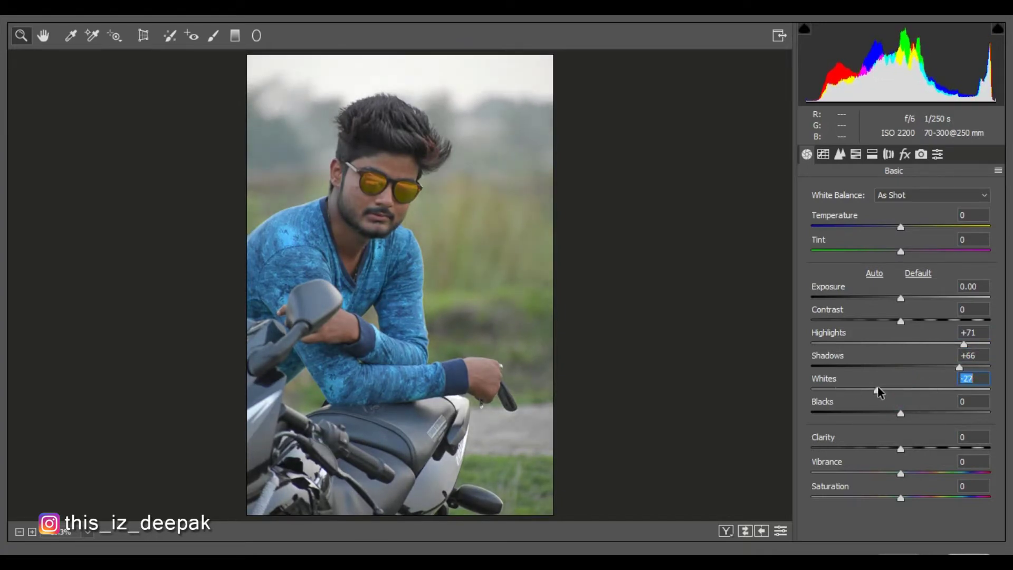
pyautogui.moveTo(901, 321); pyautogui.dragTo(918, 320)
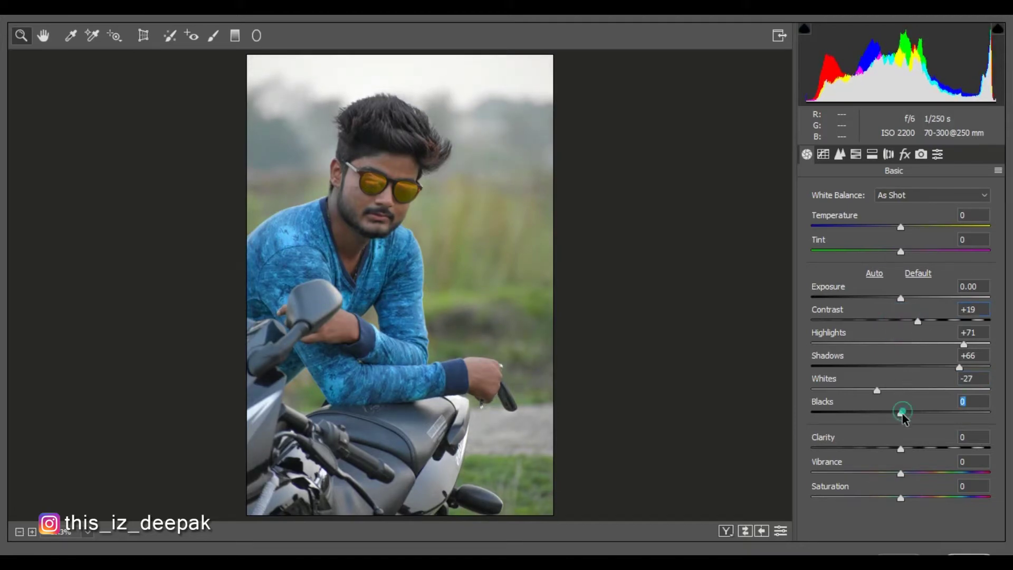
pyautogui.moveTo(903, 413)
pyautogui.mouseDown()
pyautogui.moveTo(952, 418)
pyautogui.moveTo(918, 416)
pyautogui.moveTo(940, 417)
pyautogui.mouseUp()
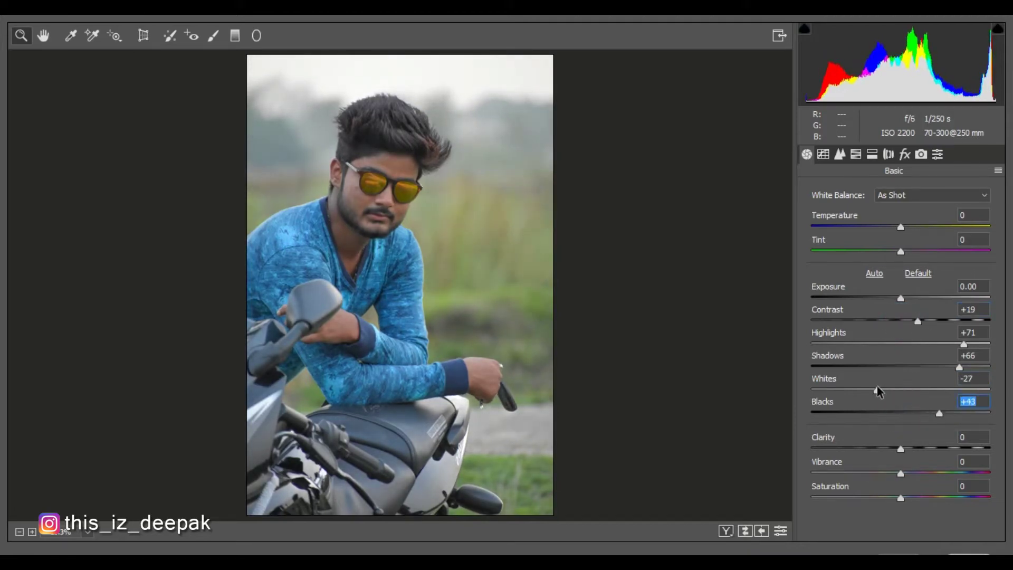
pyautogui.moveTo(879, 390); pyautogui.dragTo(883, 391)
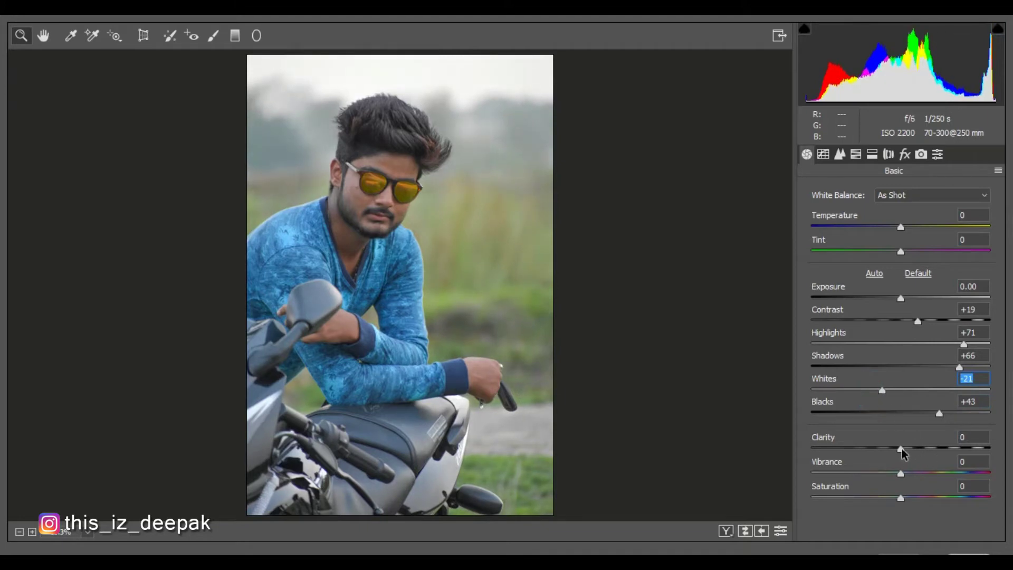
pyautogui.moveTo(901, 448); pyautogui.dragTo(916, 479)
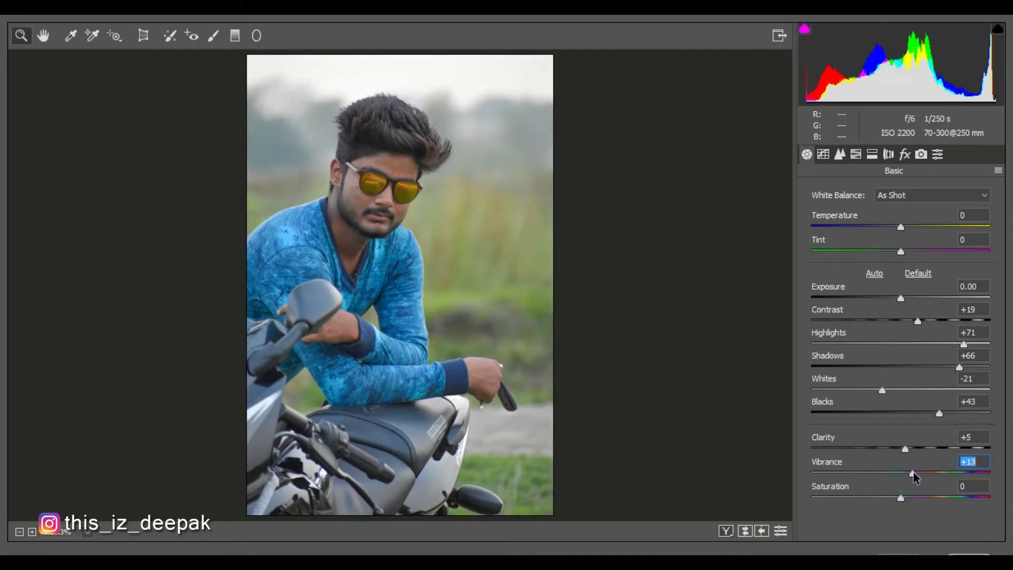
# Raise the Oranges luminance to +40 in HSL
pyautogui.click(839, 154)
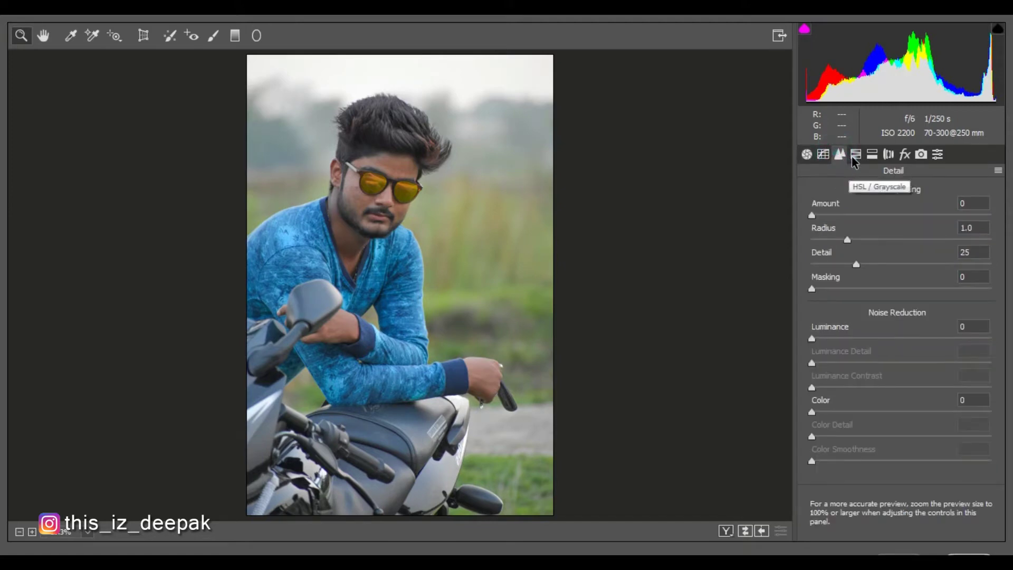
pyautogui.click(855, 154)
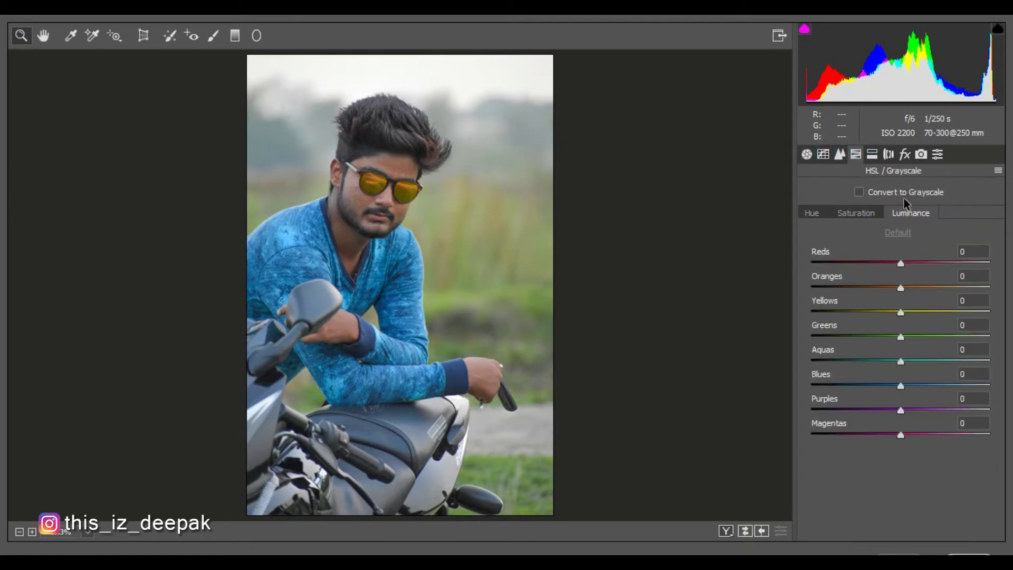
pyautogui.moveTo(900, 287); pyautogui.dragTo(933, 287)
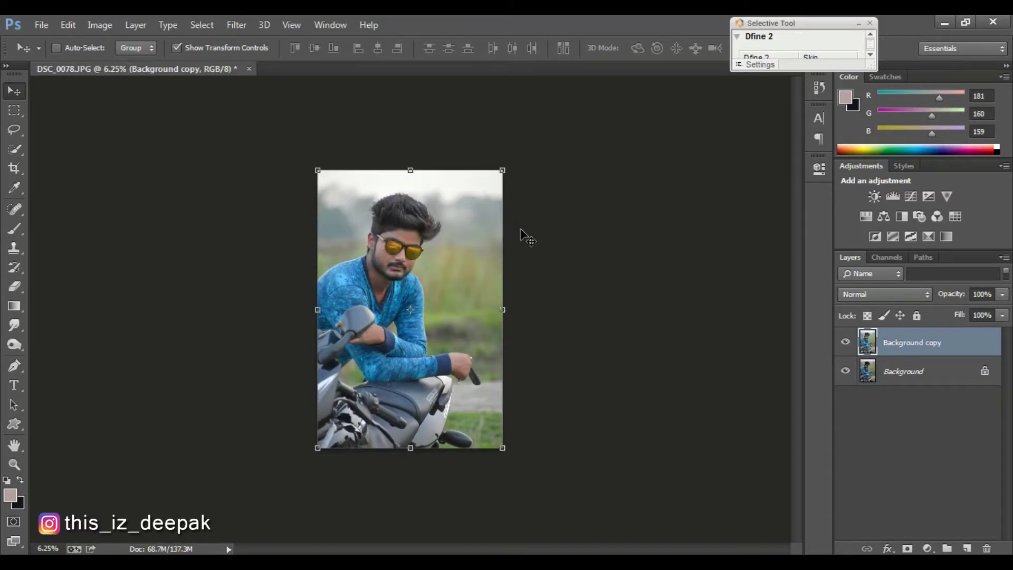
# Apply Color Efex Pro 4's Contrast Color Range with Color 31° and Color Contrast 64%
pyautogui.hotkey('ctrl', '+')
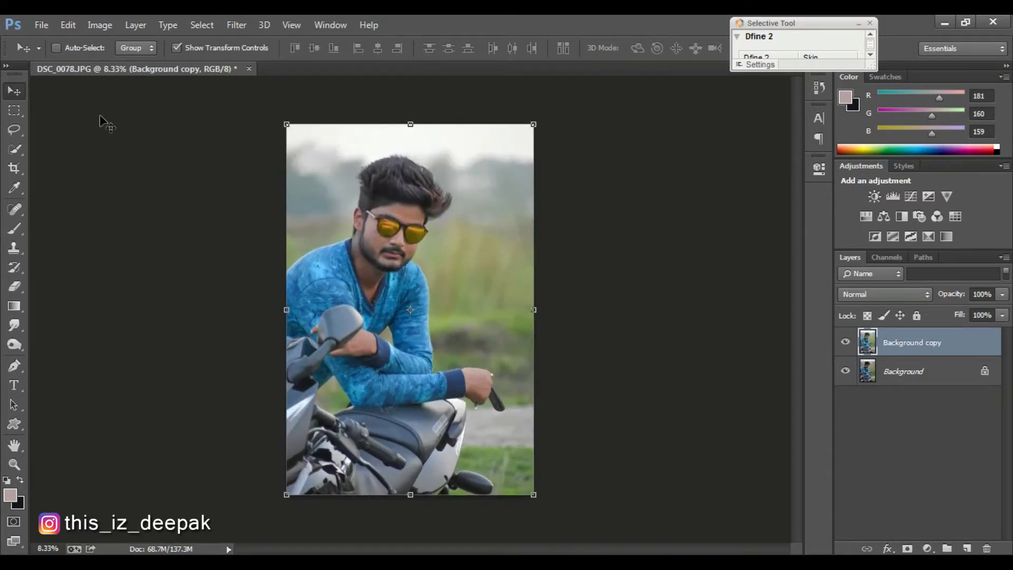
pyautogui.click(237, 25)
pyautogui.moveTo(263, 337)
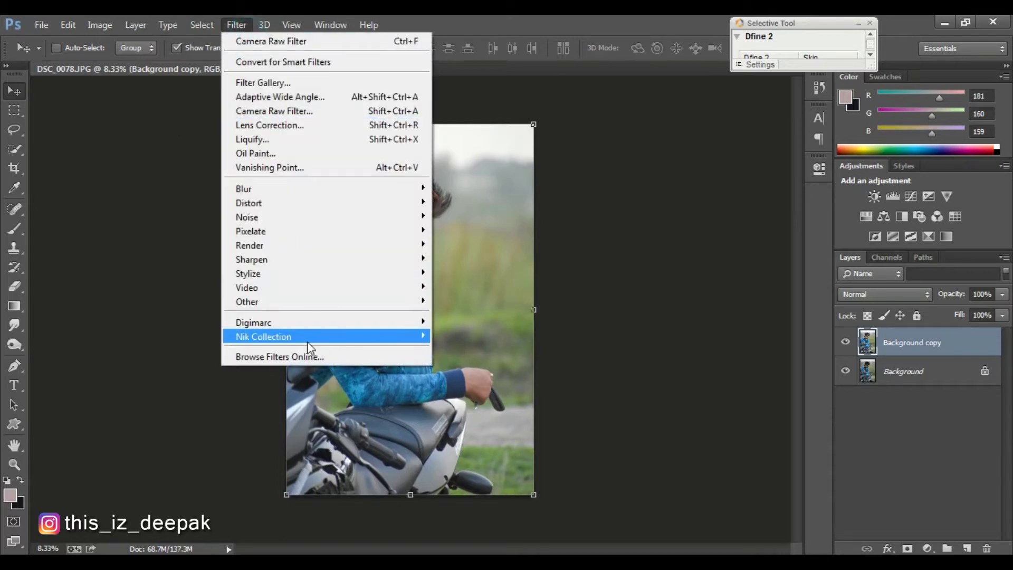
pyautogui.click(547, 352)
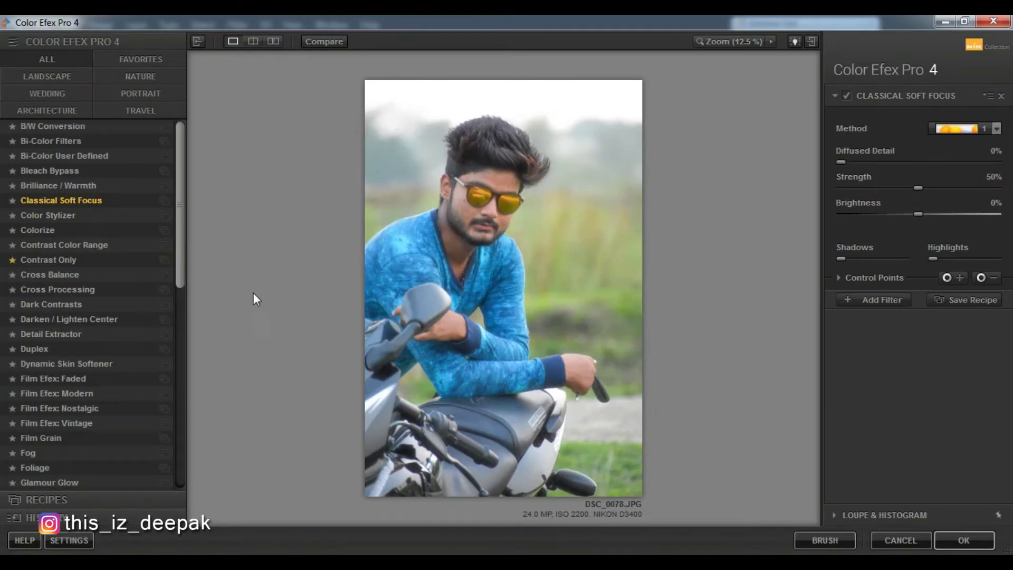
pyautogui.click(71, 246)
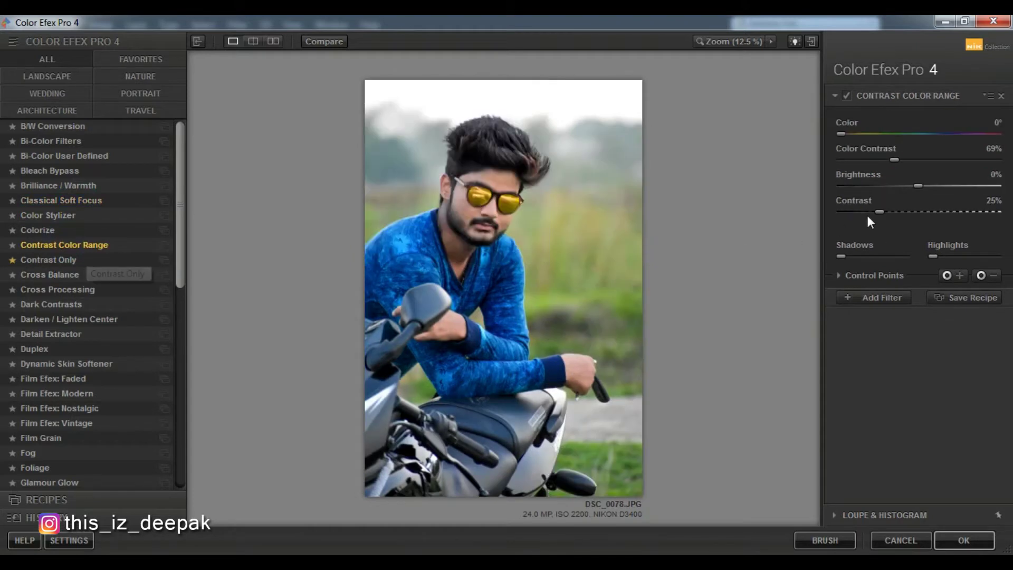
pyautogui.moveTo(841, 132); pyautogui.dragTo(855, 134)
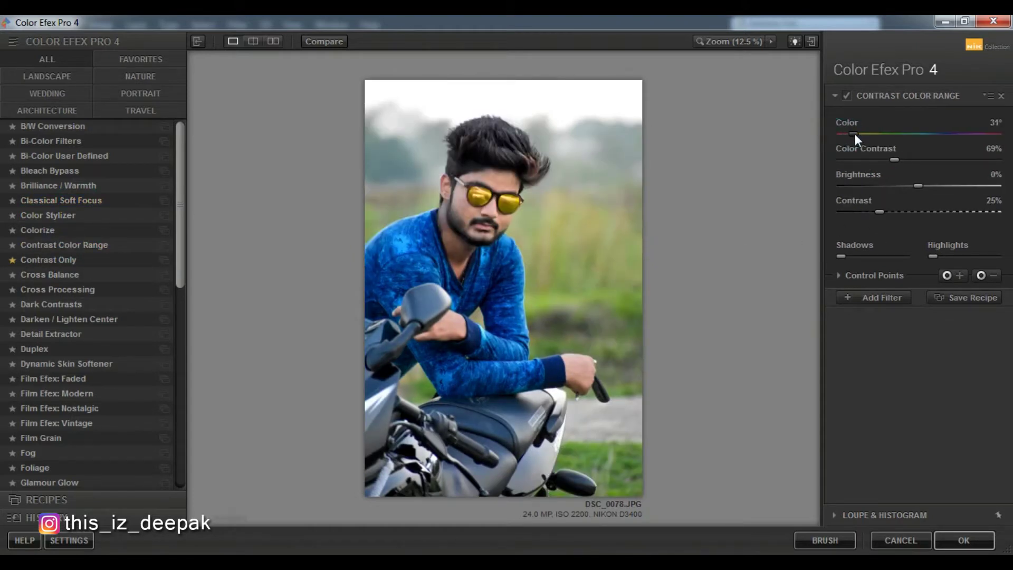
pyautogui.moveTo(895, 166); pyautogui.dragTo(892, 166)
pyautogui.click(957, 533)
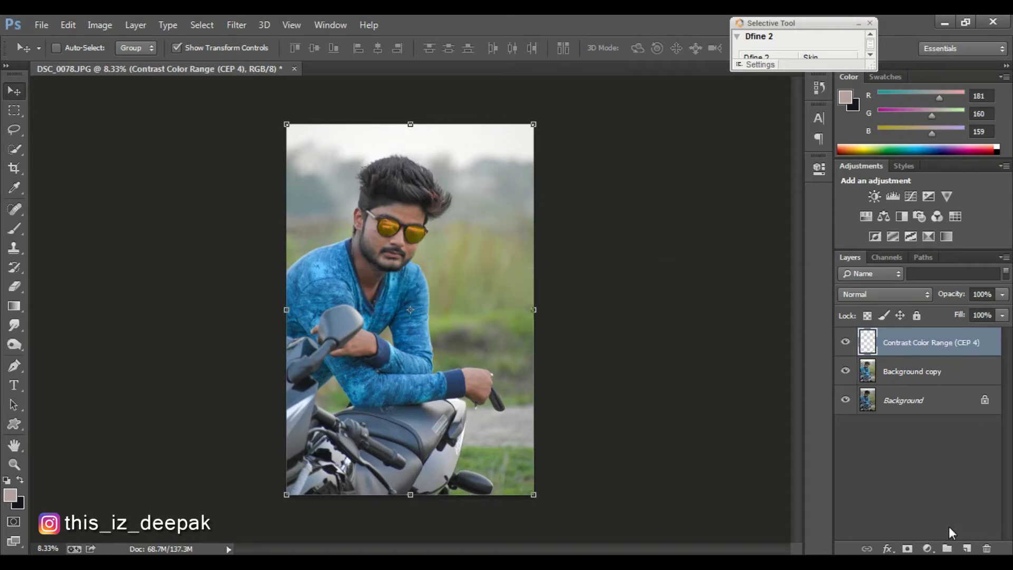
# Invert the layer mask to black and set up a white brush
pyautogui.click(99, 24)
pyautogui.moveTo(122, 63)
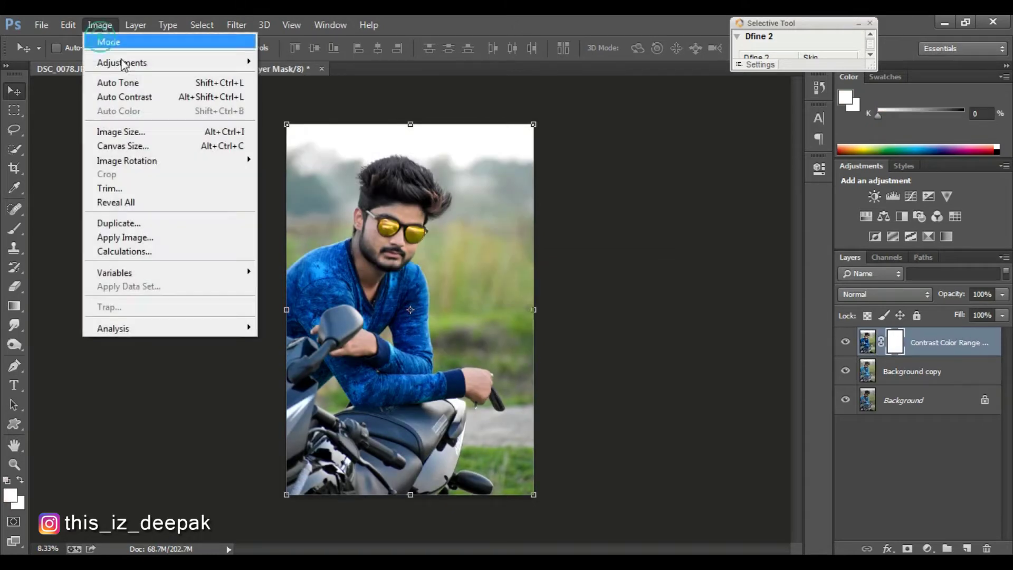
pyautogui.click(311, 232)
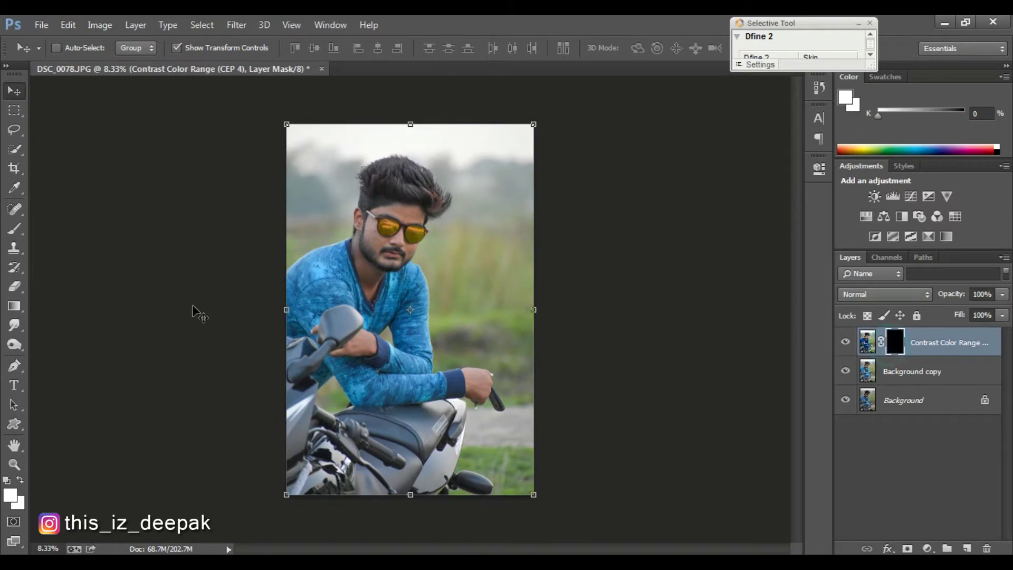
pyautogui.click(15, 229)
pyautogui.click(8, 500)
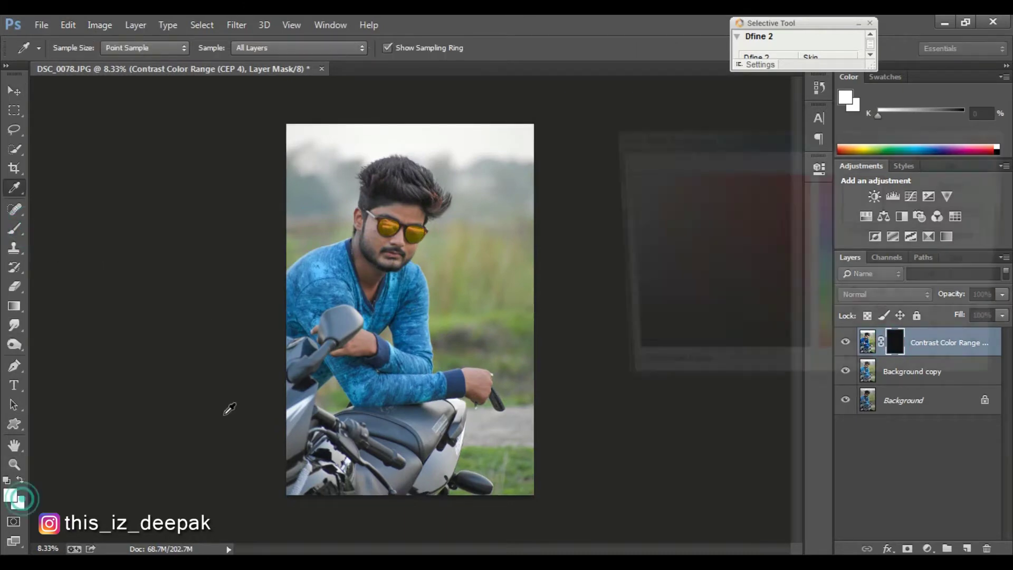
pyautogui.click(960, 164)
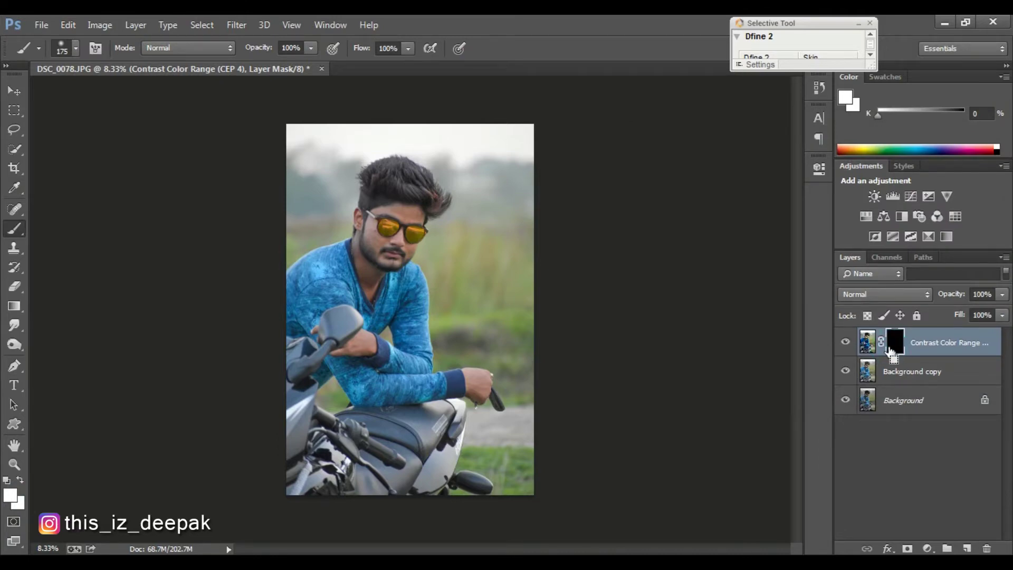
# Paint the Contrast Color Range effect back over the forehead, glasses and hand
pyautogui.hotkey('ctrl', '+')
pyautogui.hotkey('ctrl', '+')
pyautogui.scroll(2, 267, 216)
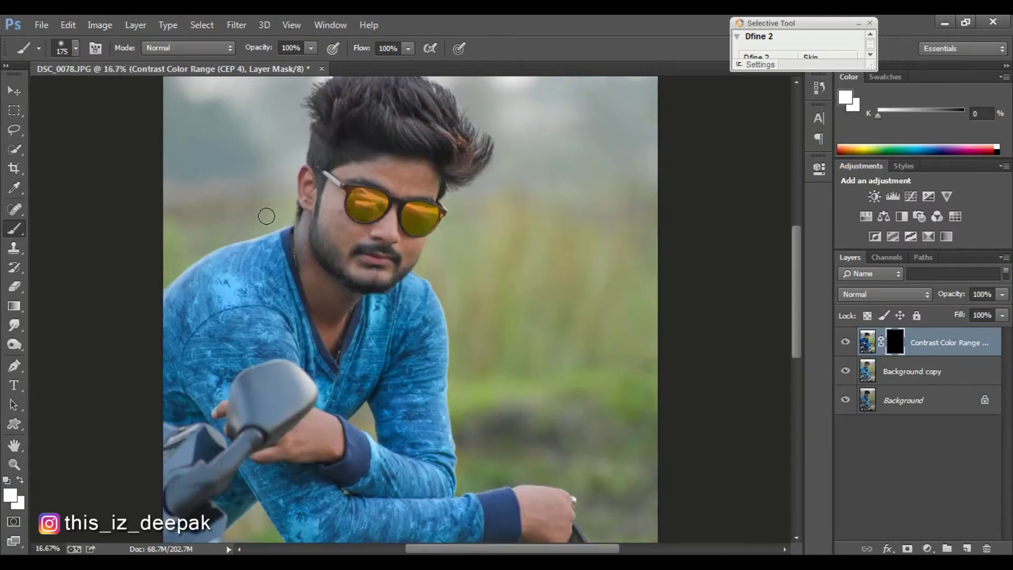
pyautogui.scroll(2, 267, 216)
pyautogui.hotkey('ctrl', '+')
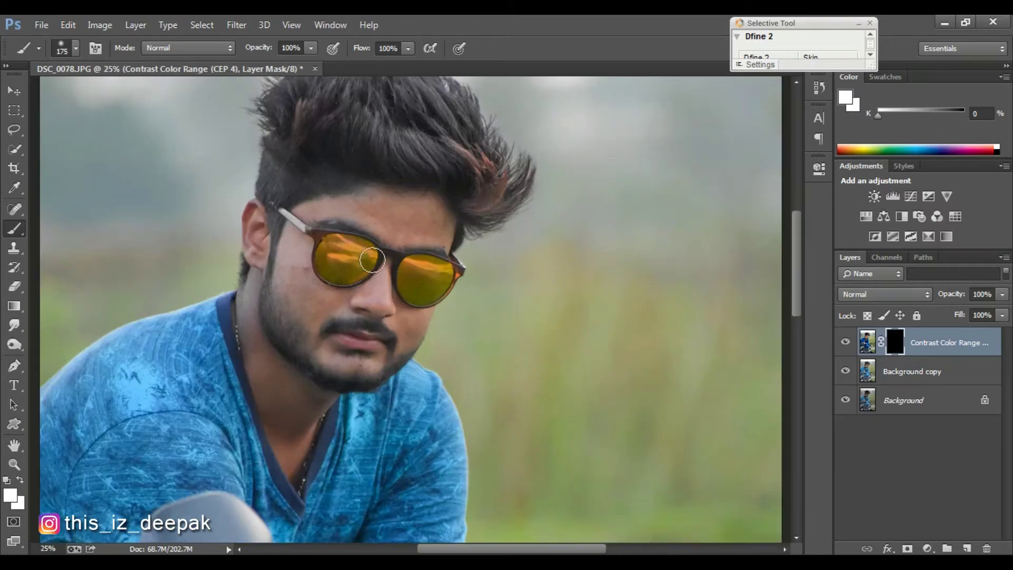
pyautogui.moveTo(331, 209)
pyautogui.mouseDown()
pyautogui.moveTo(314, 264)
pyautogui.moveTo(393, 338)
pyautogui.mouseUp()
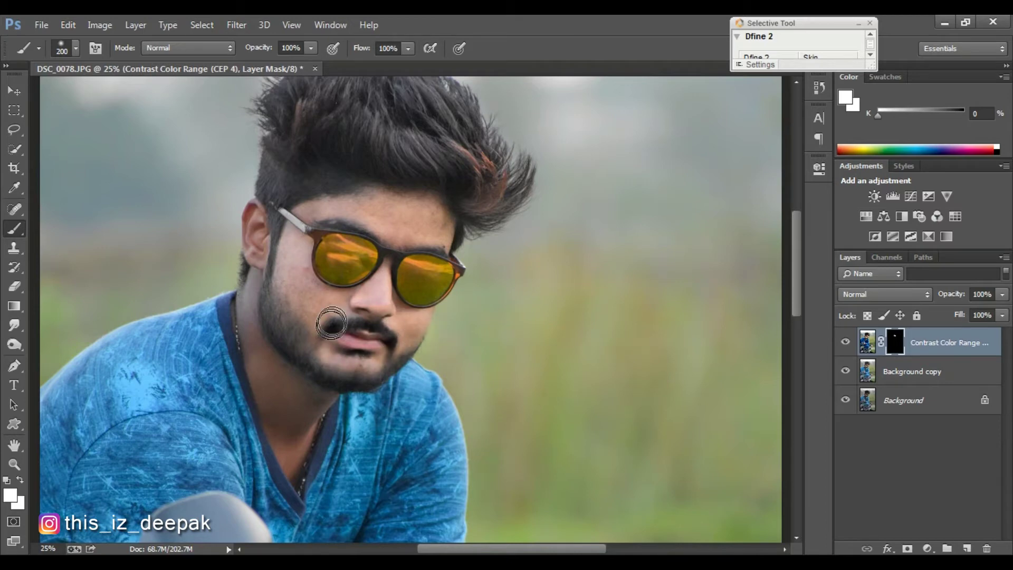
pyautogui.scroll(-1, 346, 270)
pyautogui.scroll(-2, 346, 271)
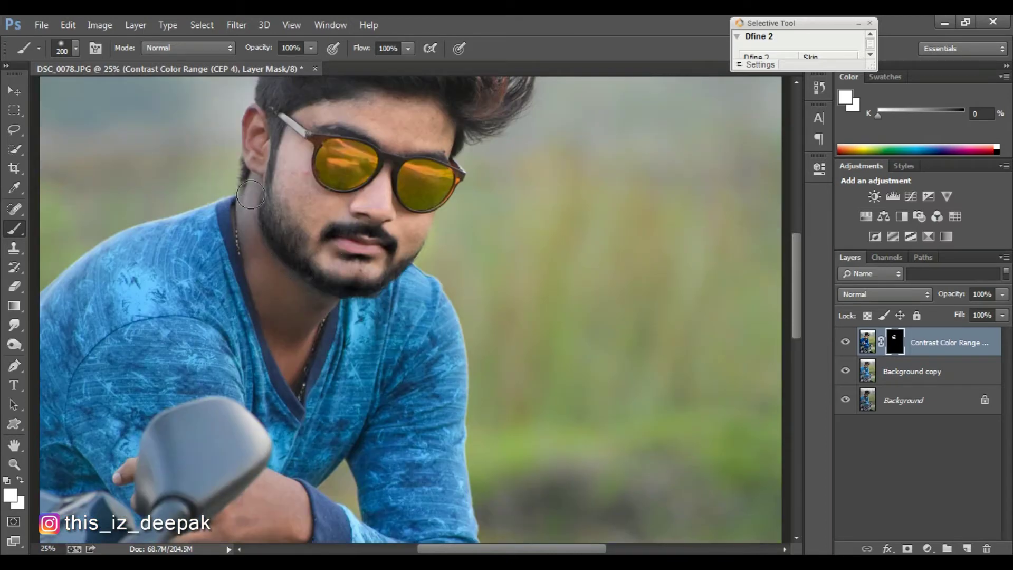
pyautogui.scroll(-4, 302, 325)
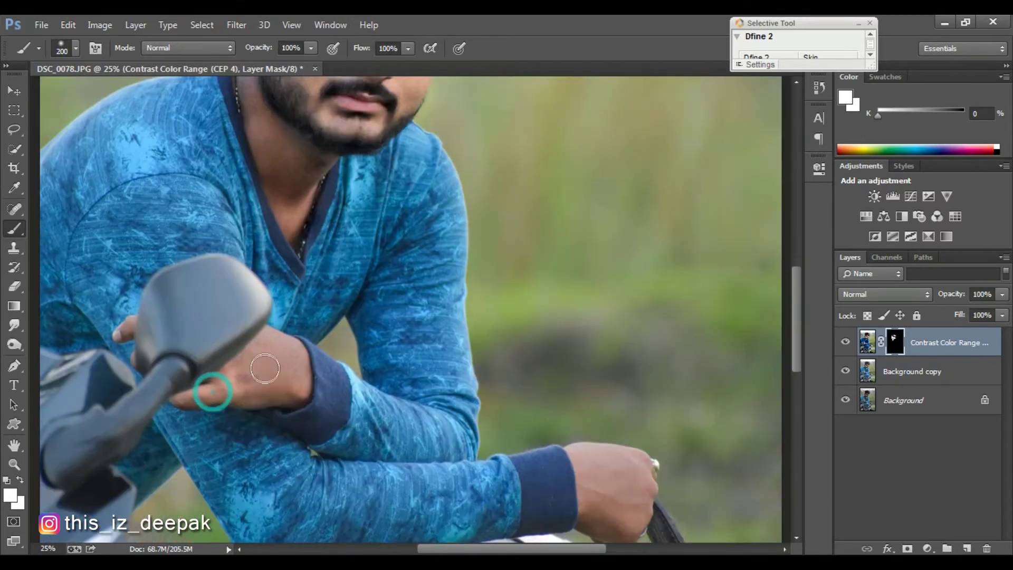
pyautogui.scroll(-3, 641, 485)
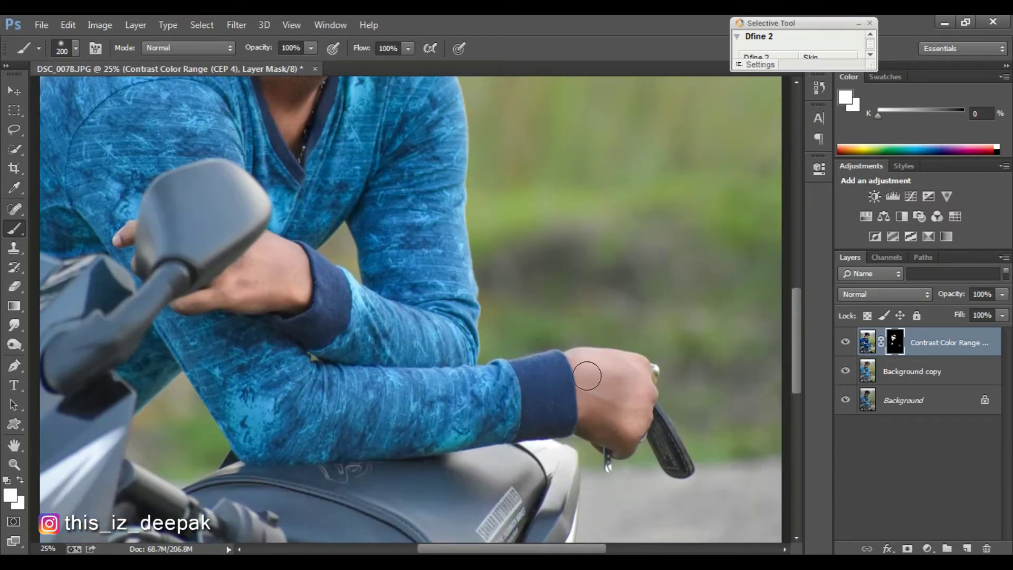
pyautogui.press('[')
pyautogui.moveTo(584, 356); pyautogui.dragTo(625, 380)
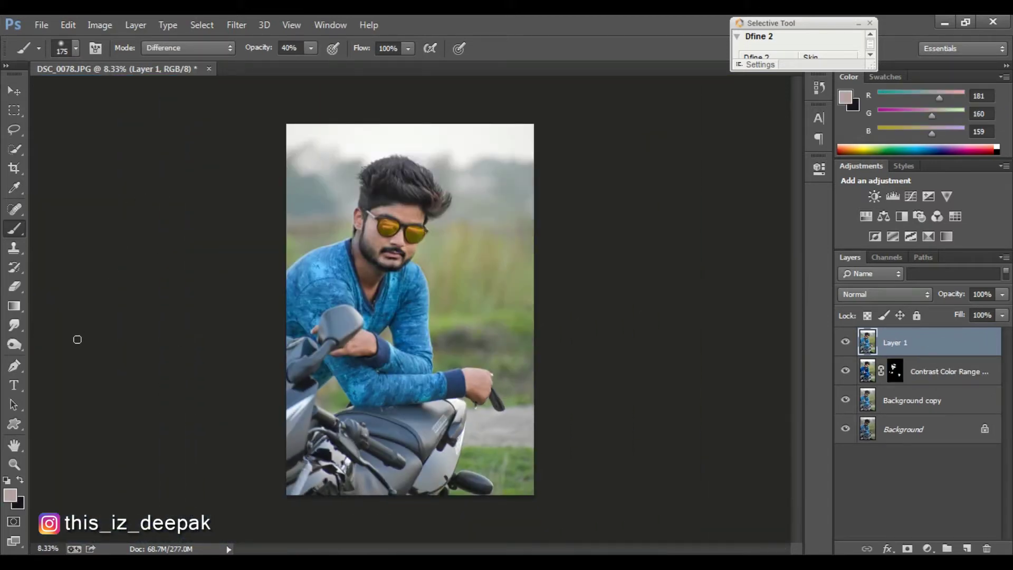
# Set up the Smudge tool with brush preset 65 at 40% strength
pyautogui.click(14, 325)
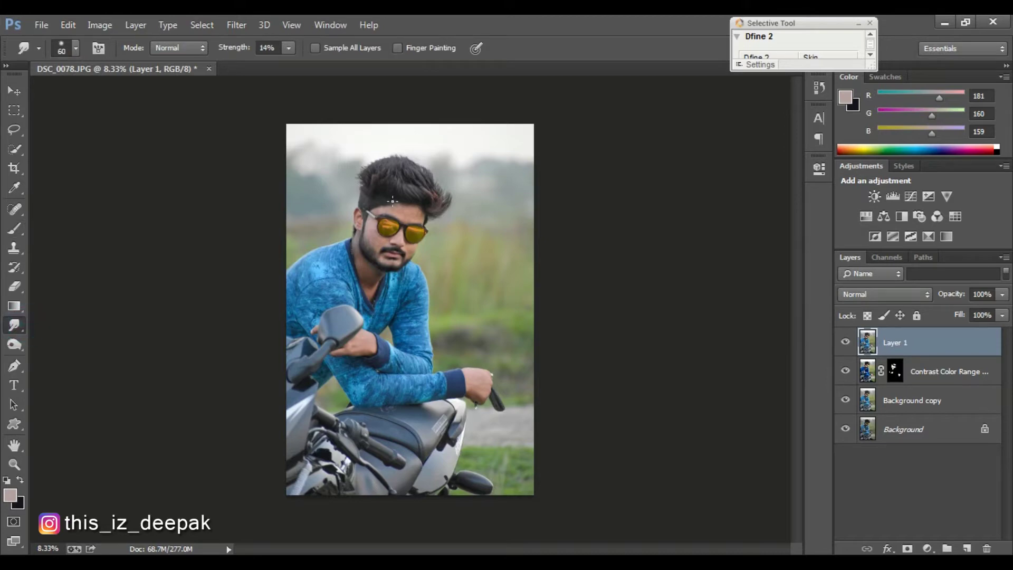
pyautogui.rightClick(390, 196)
pyautogui.scroll(-1, 498, 294)
pyautogui.click(491, 475)
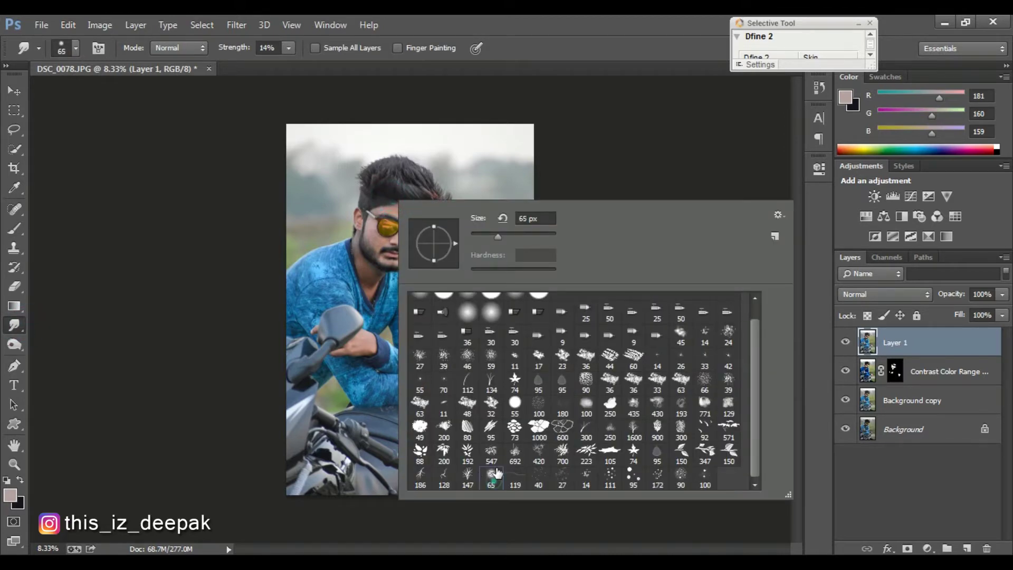
pyautogui.moveTo(498, 236); pyautogui.dragTo(524, 235)
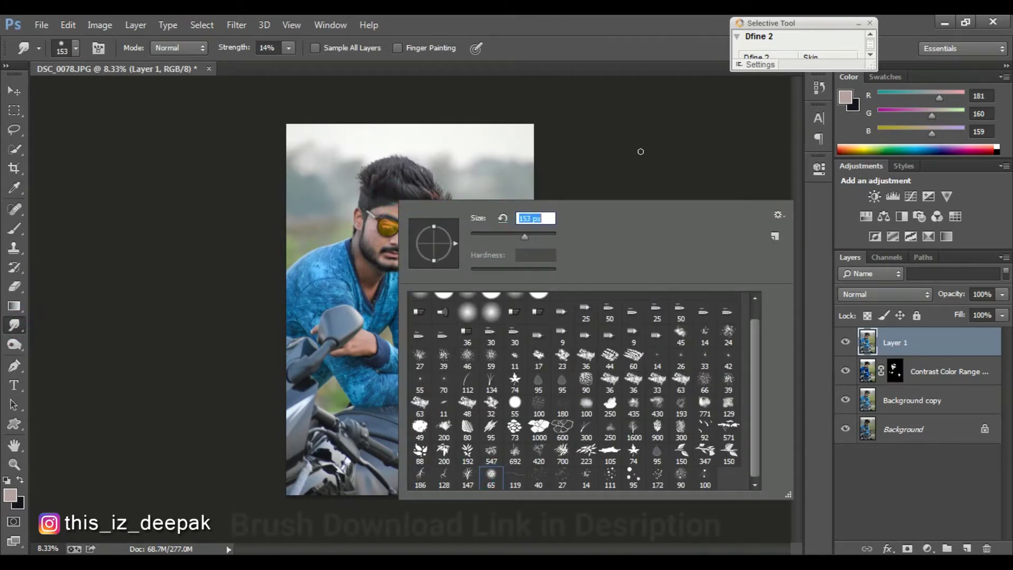
pyautogui.click(640, 151)
pyautogui.scroll(1, 647, 161)
pyautogui.scroll(2, 646, 161)
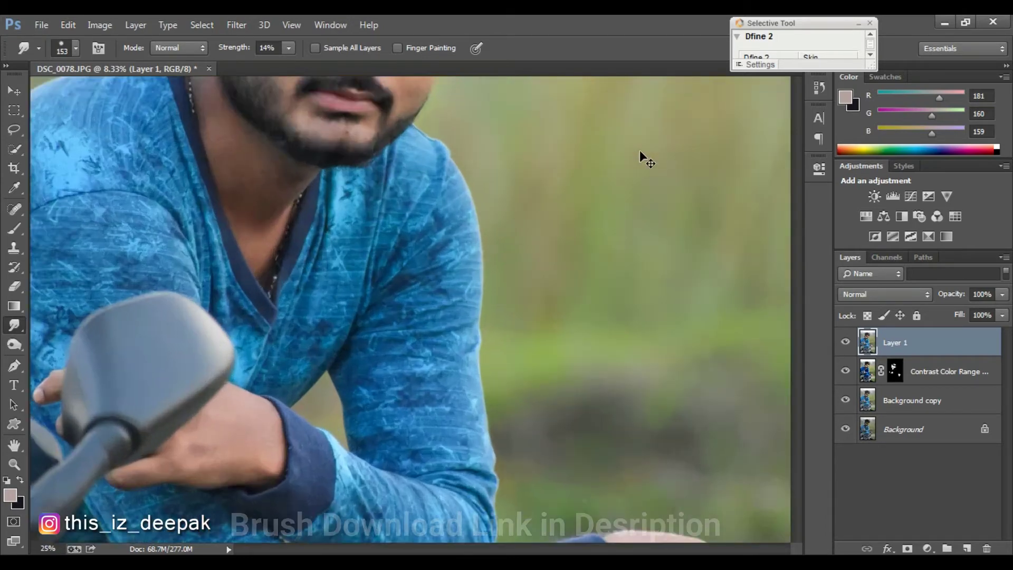
pyautogui.scroll(1, 646, 163)
pyautogui.scroll(2, 646, 169)
pyautogui.scroll(3, 616, 176)
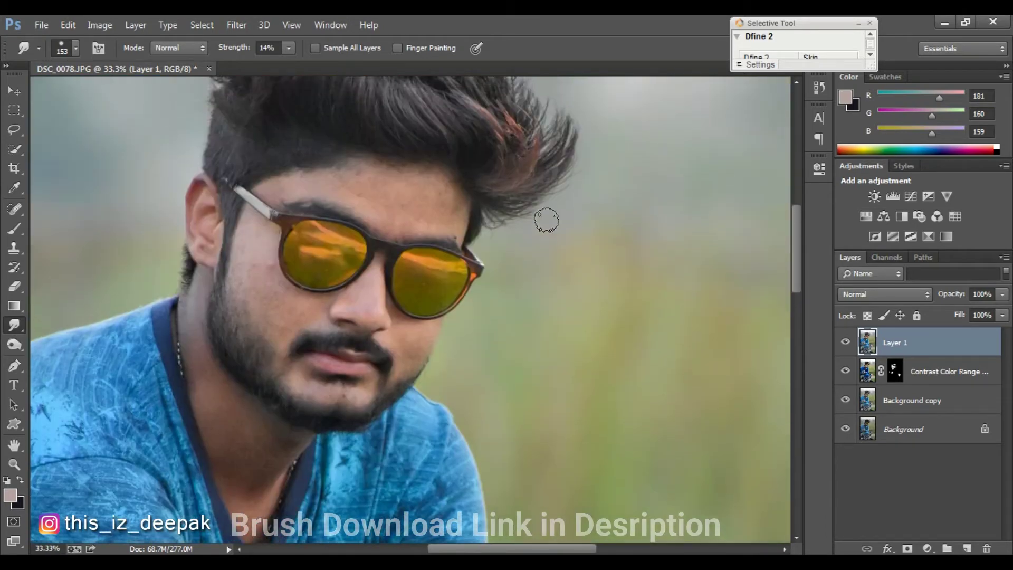
pyautogui.scroll(2, 545, 217)
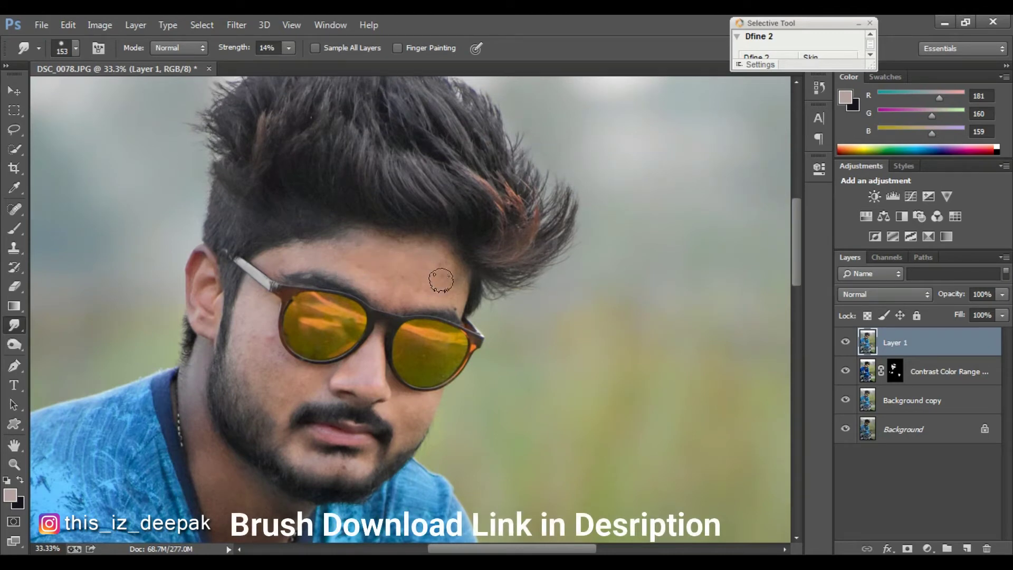
pyautogui.press('4')
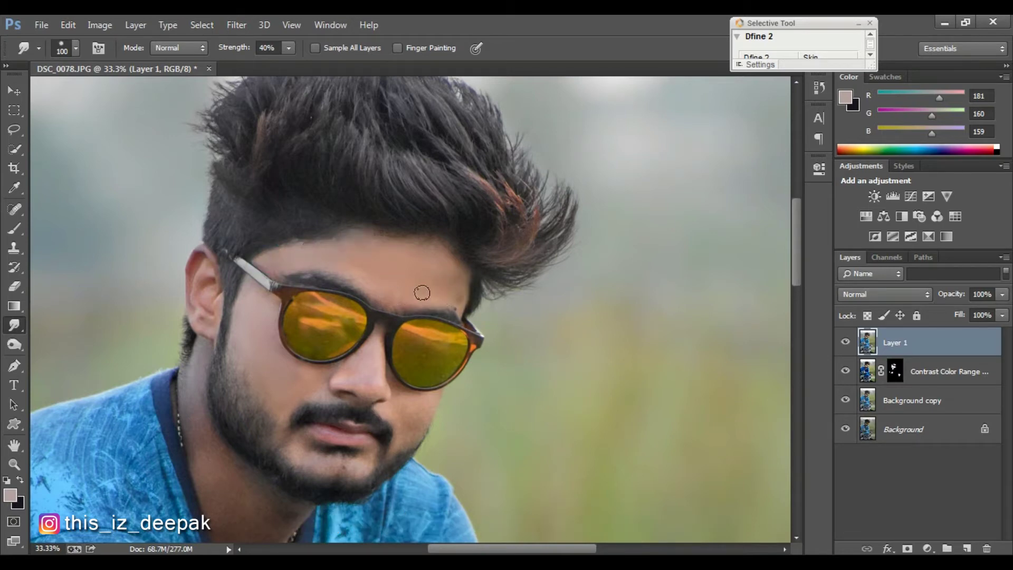
# Smooth the chin, nose tip and left cheek with an 80 px smudge brush
pyautogui.scroll(-2, 395, 313)
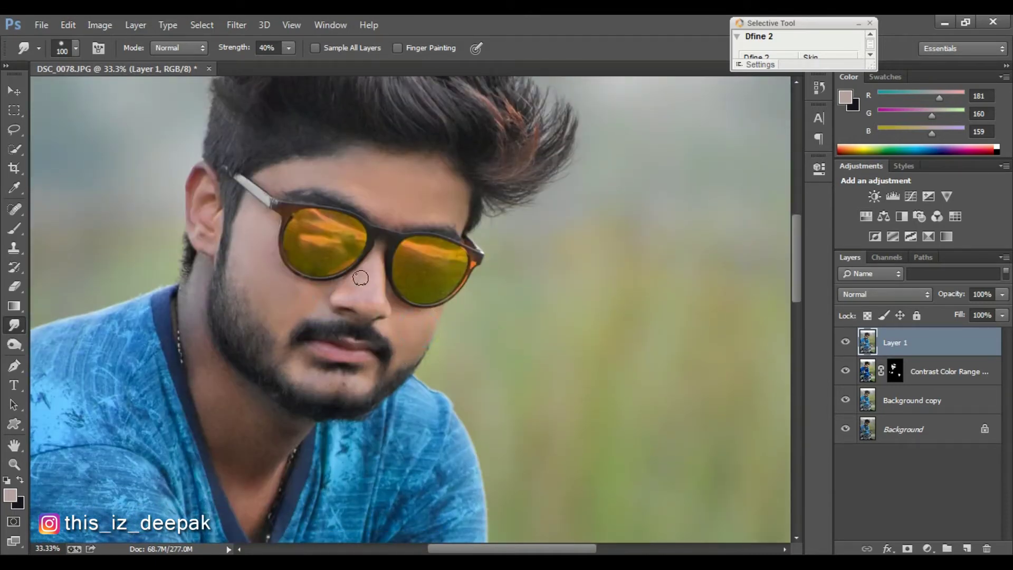
pyautogui.hotkey('ctrl', '+')
pyautogui.hotkey('ctrl', '+')
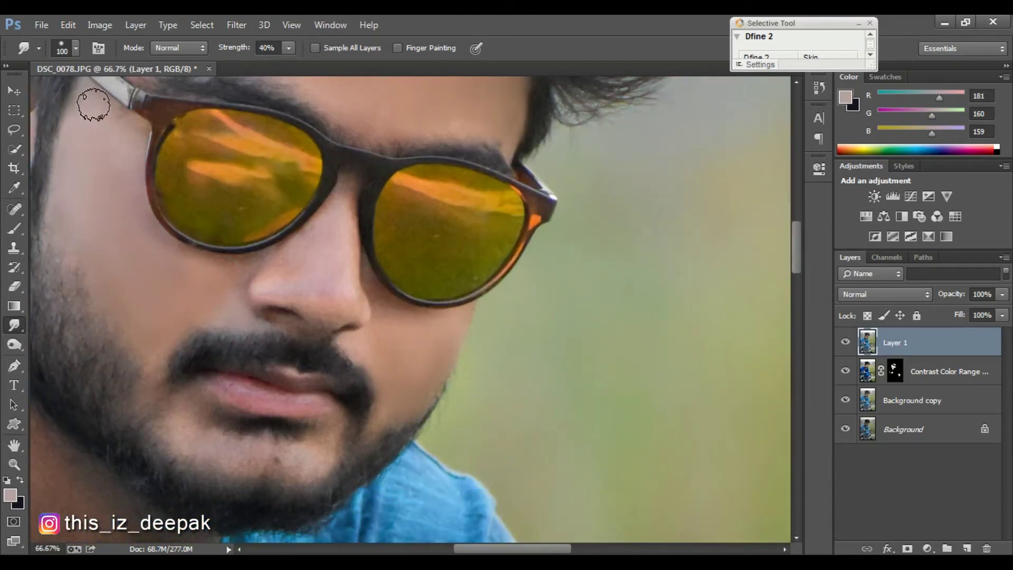
pyautogui.press('[')
pyautogui.press('[')
pyautogui.moveTo(233, 455); pyautogui.dragTo(312, 459)
pyautogui.click(321, 325)
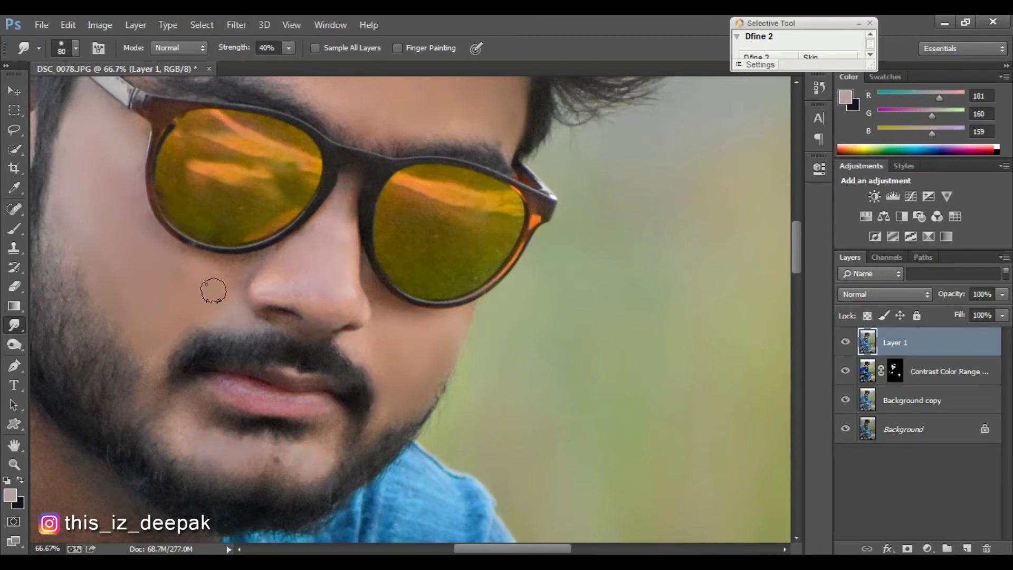
pyautogui.scroll(3, 285, 155)
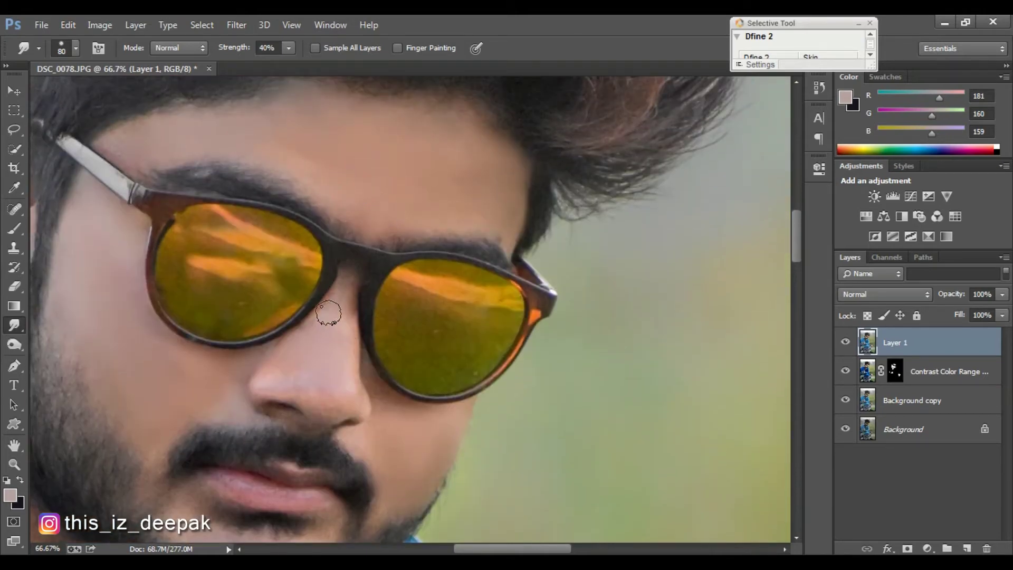
pyautogui.click(156, 453)
pyautogui.scroll(-5, 366, 449)
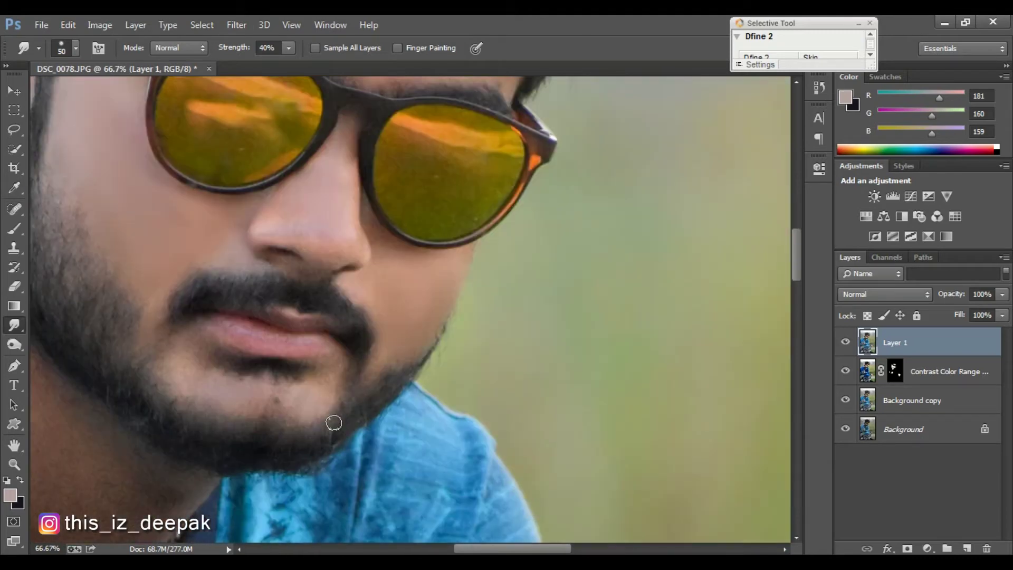
pyautogui.scroll(-2, 285, 410)
pyautogui.hotkey('ctrl', '-')
pyautogui.hotkey('ctrl', '-')
pyautogui.hotkey('ctrl', '-')
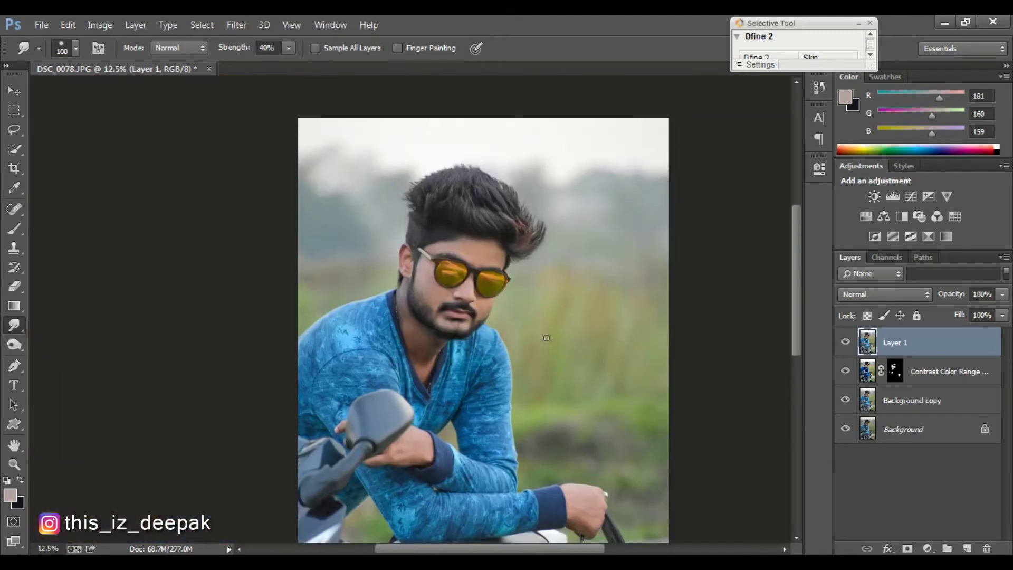
pyautogui.hotkey('ctrl', '-')
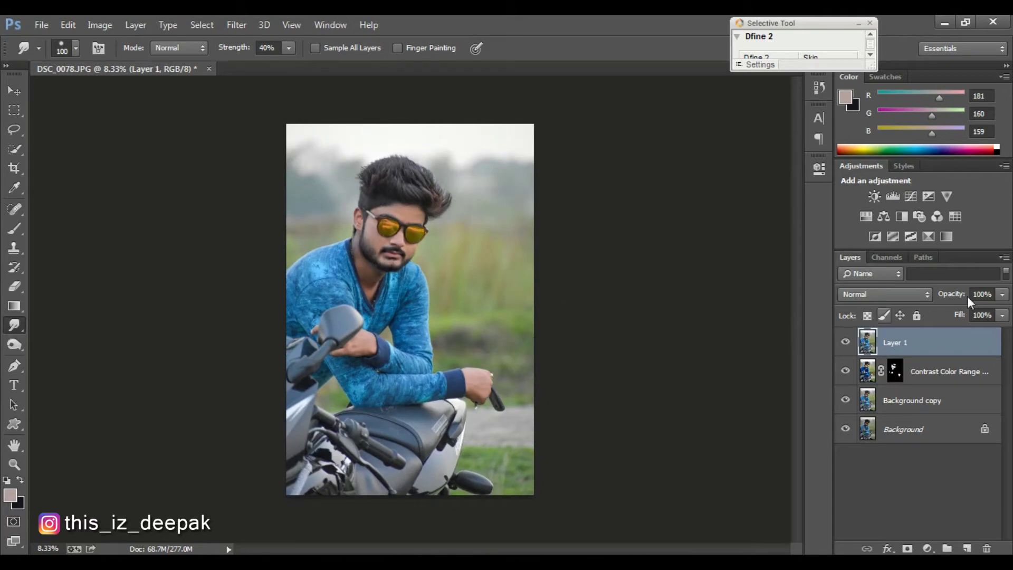
# In Camera Raw Split Toning, set Highlights Hue 224 and Saturation 55
pyautogui.click(237, 26)
pyautogui.click(278, 112)
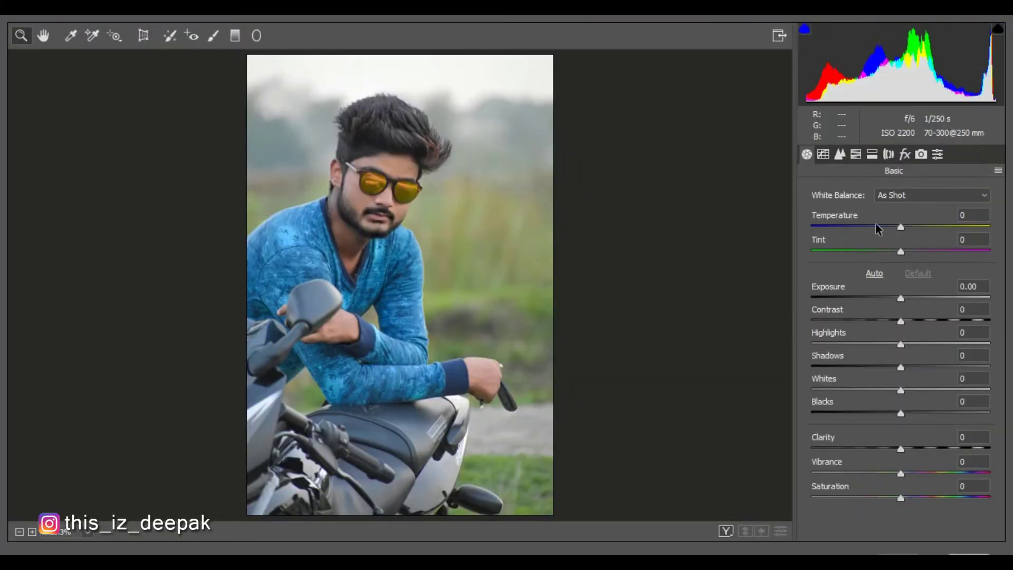
pyautogui.click(888, 154)
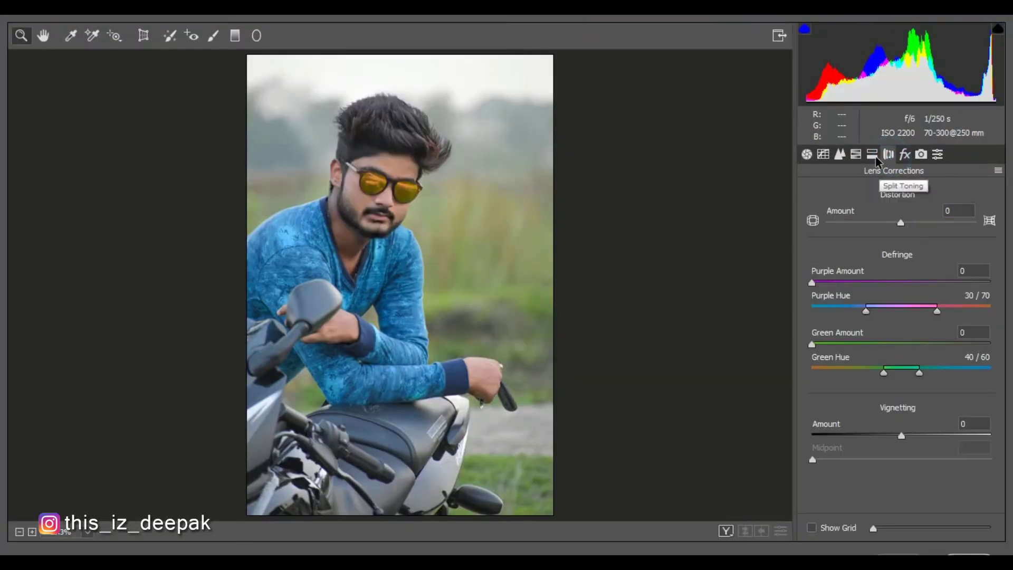
pyautogui.click(872, 154)
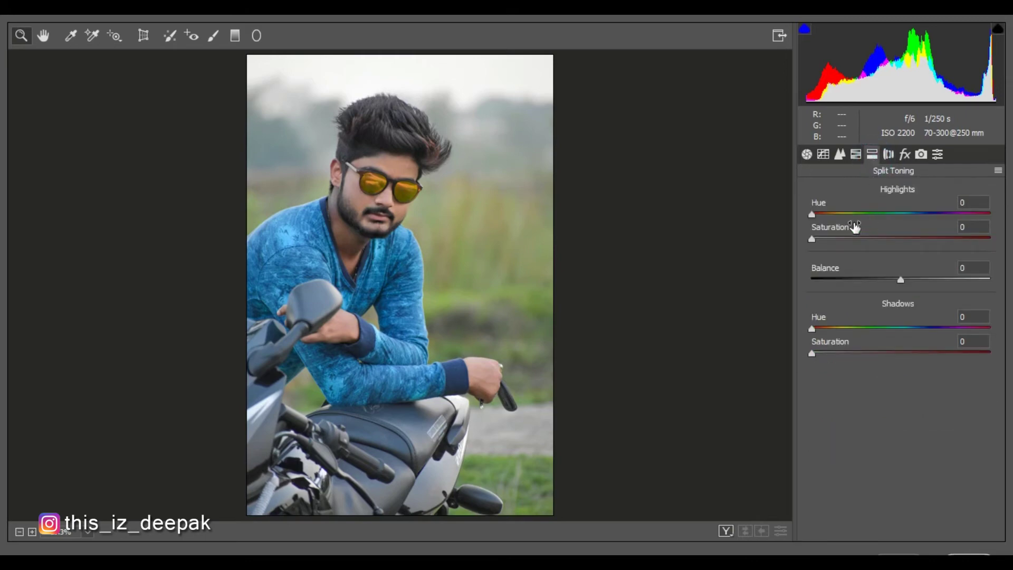
pyautogui.moveTo(841, 213)
pyautogui.mouseDown()
pyautogui.moveTo(888, 213)
pyautogui.moveTo(892, 232)
pyautogui.moveTo(901, 214)
pyautogui.moveTo(923, 221)
pyautogui.mouseUp()
pyautogui.click(845, 239)
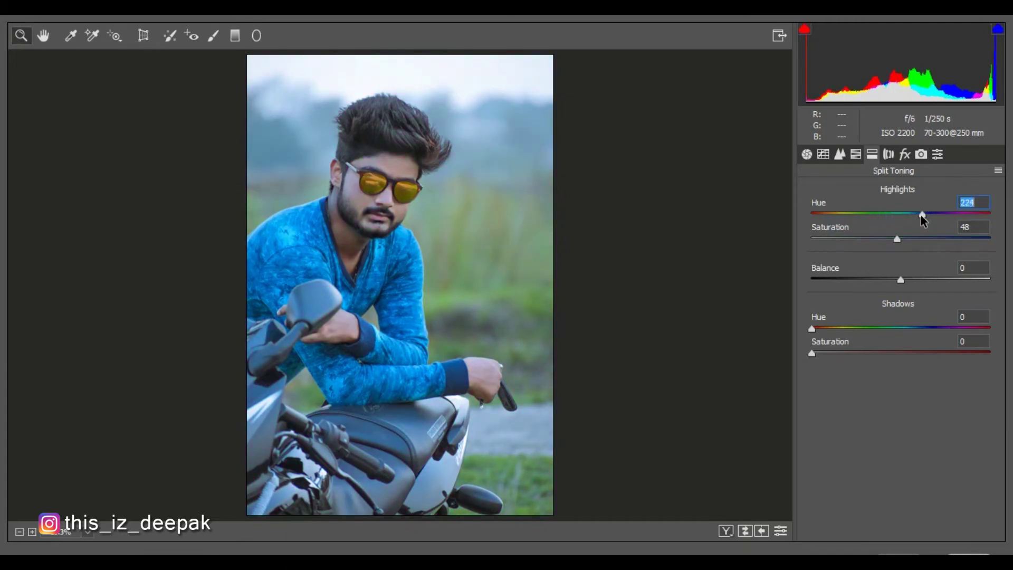
pyautogui.moveTo(897, 239); pyautogui.dragTo(910, 239)
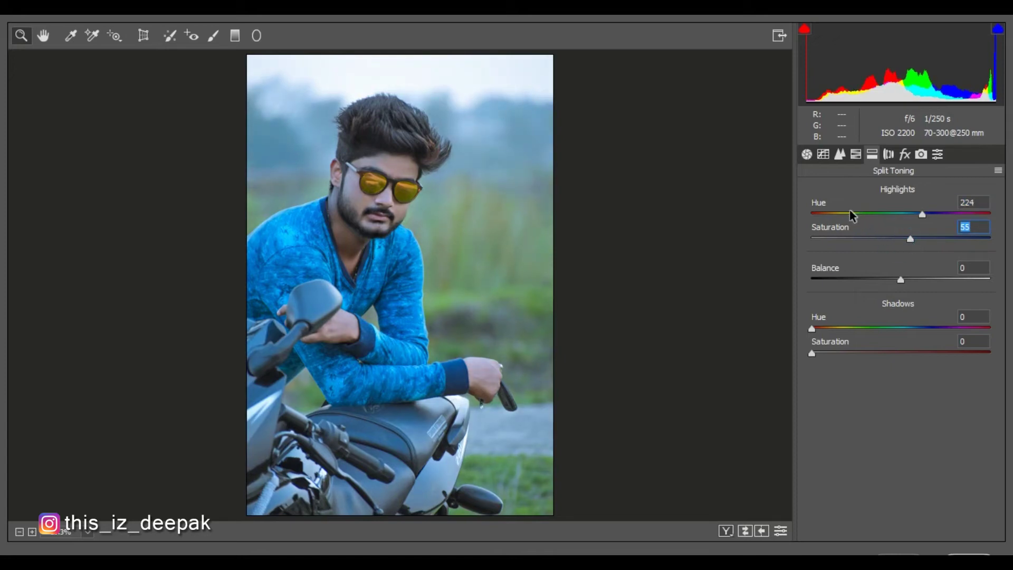
pyautogui.click(856, 154)
# Set Oranges luminance +8 and shift hues to Greens -100, Yellows -6
pyautogui.click(909, 213)
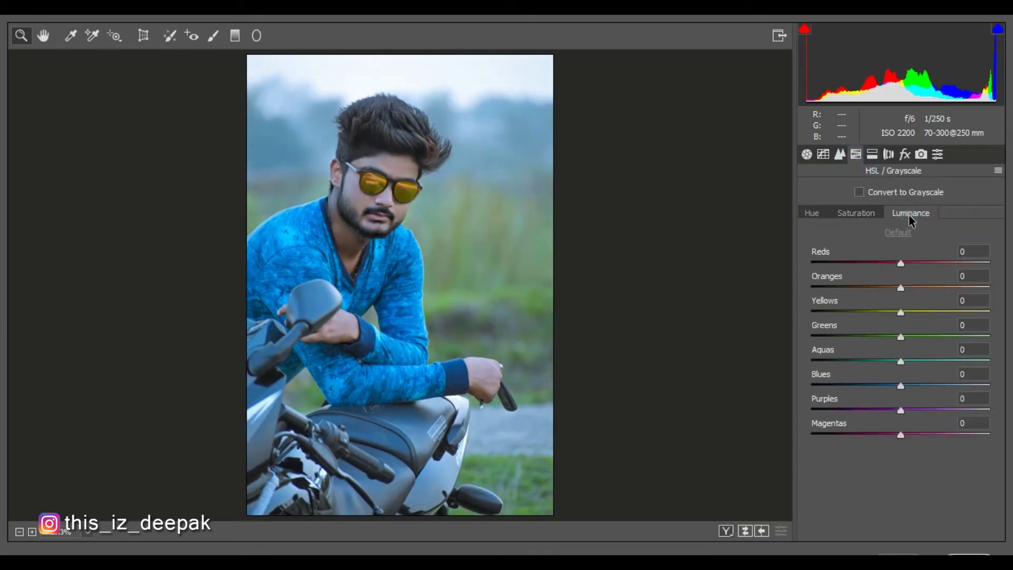
pyautogui.moveTo(901, 287)
pyautogui.mouseDown()
pyautogui.moveTo(930, 287)
pyautogui.moveTo(903, 289)
pyautogui.moveTo(932, 312)
pyautogui.moveTo(875, 311)
pyautogui.moveTo(911, 312)
pyautogui.mouseUp()
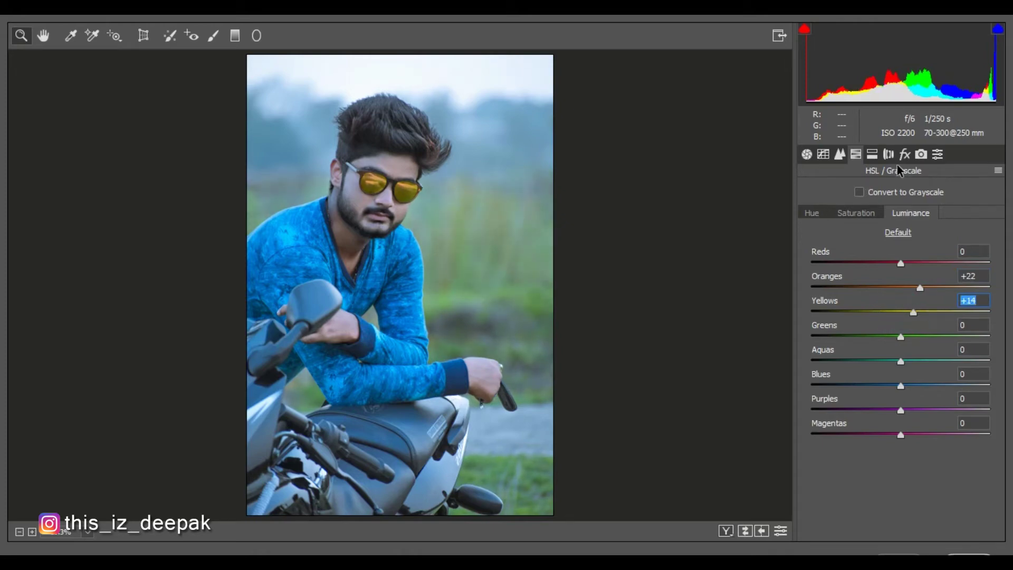
pyautogui.write('0')
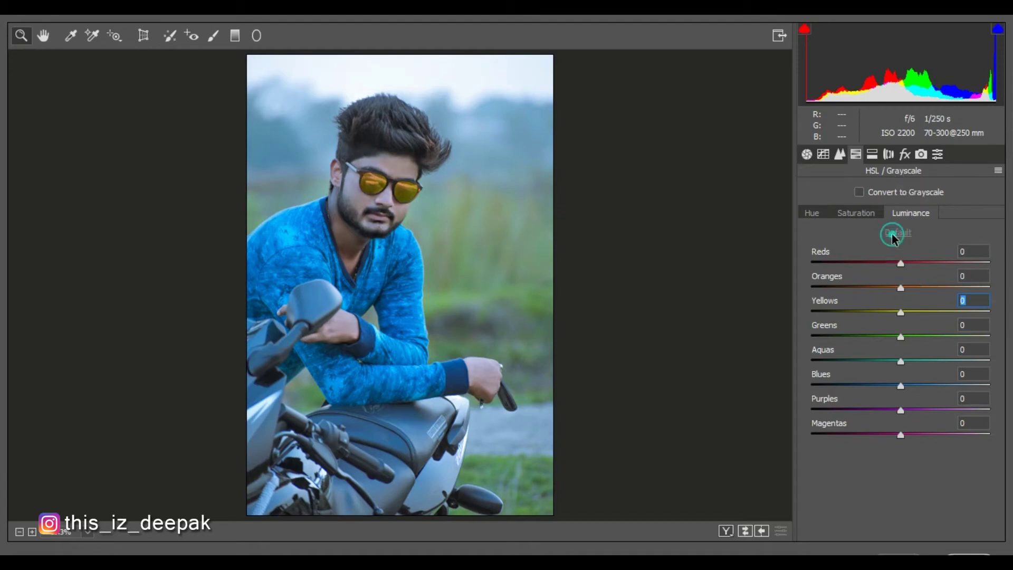
pyautogui.click(872, 154)
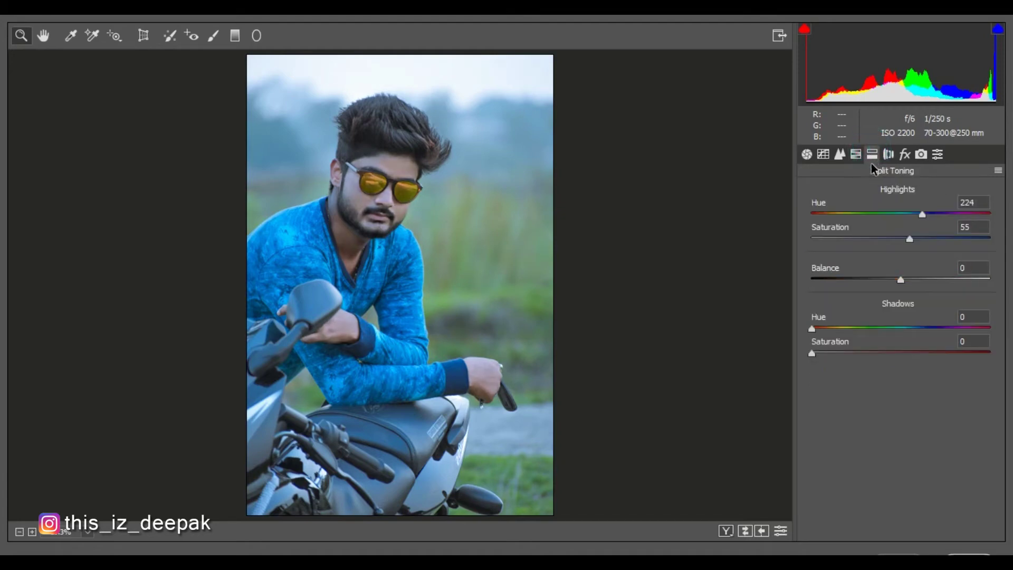
pyautogui.click(856, 154)
pyautogui.click(813, 213)
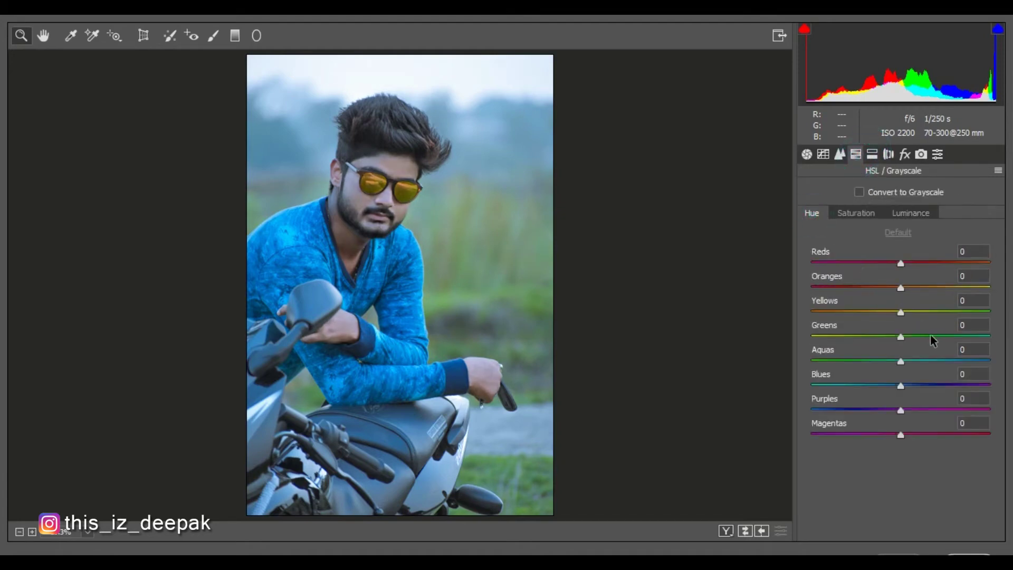
pyautogui.moveTo(900, 337); pyautogui.dragTo(807, 340)
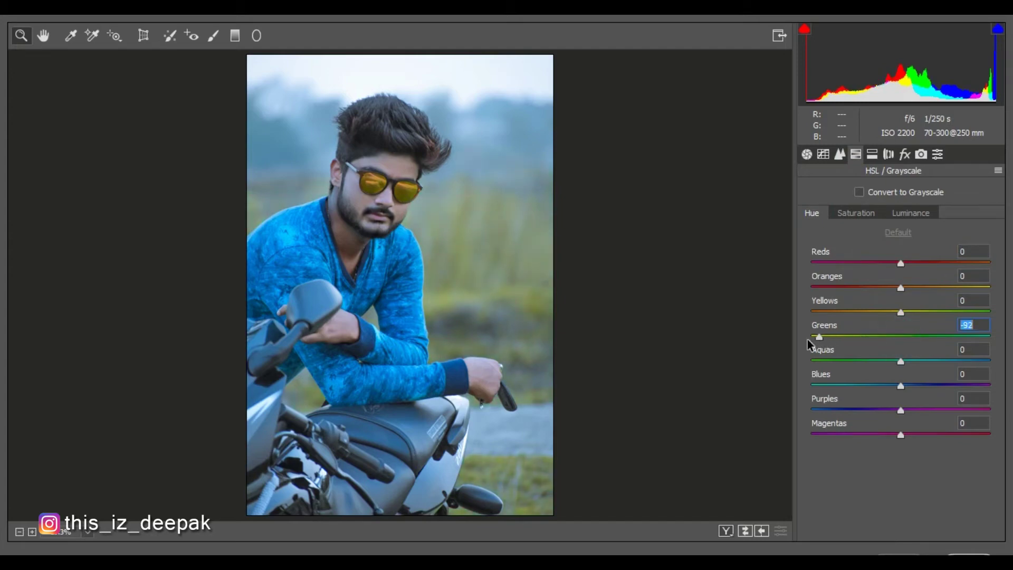
pyautogui.moveTo(901, 312); pyautogui.dragTo(820, 312)
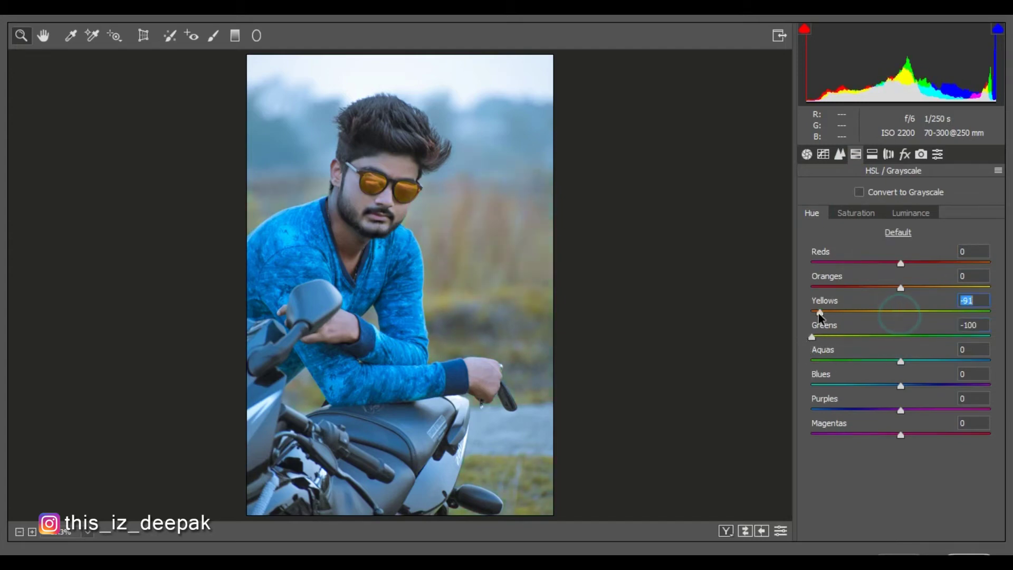
pyautogui.moveTo(895, 315)
pyautogui.mouseDown()
pyautogui.moveTo(909, 288)
pyautogui.moveTo(920, 293)
pyautogui.mouseUp()
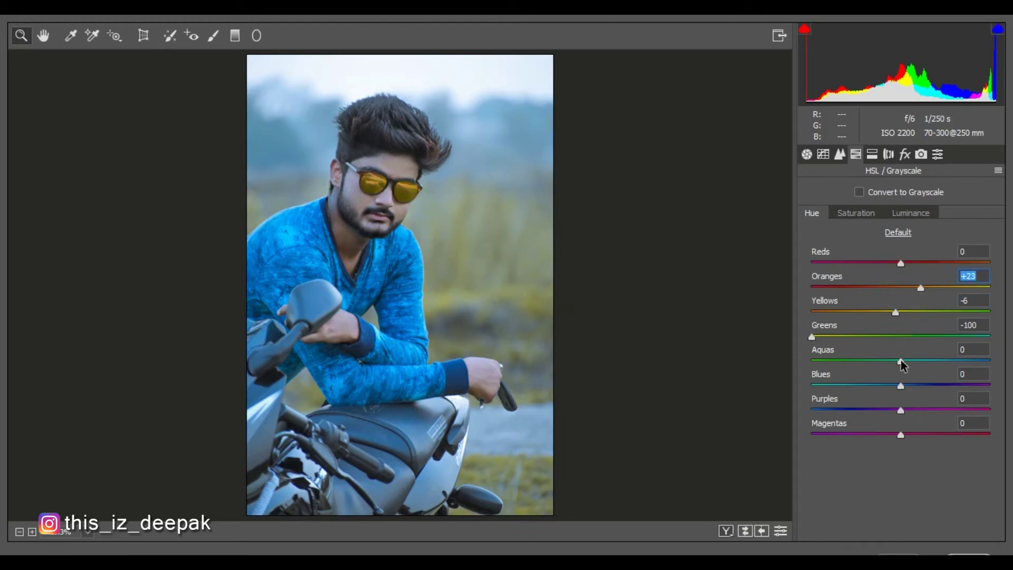
pyautogui.moveTo(901, 362)
pyautogui.mouseDown()
pyautogui.moveTo(867, 362)
pyautogui.moveTo(924, 362)
pyautogui.moveTo(900, 362)
pyautogui.mouseUp()
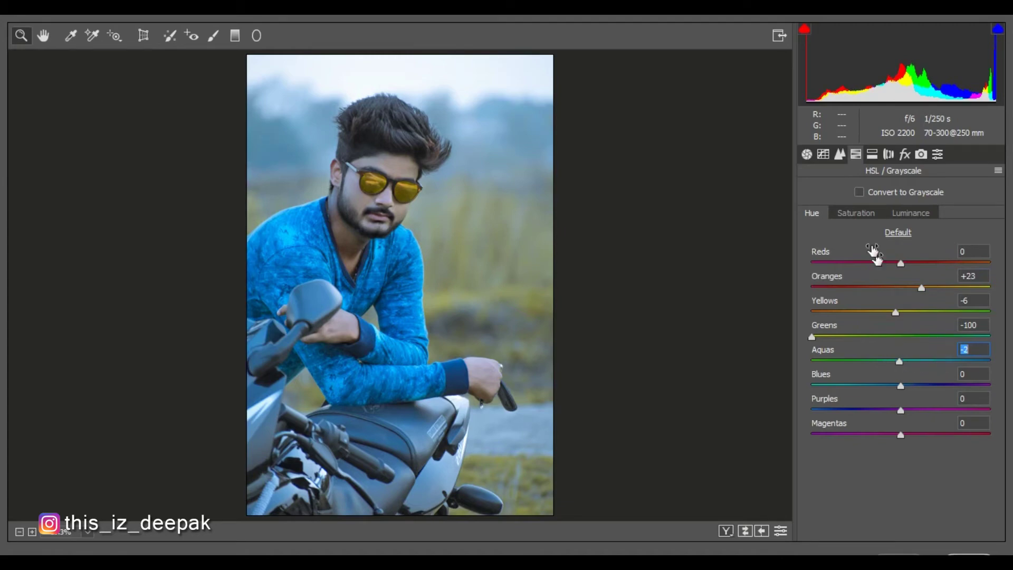
# Boost saturation Oranges +17, Yellows +55, Greens +26, and Yellows luminance +15
pyautogui.click(862, 215)
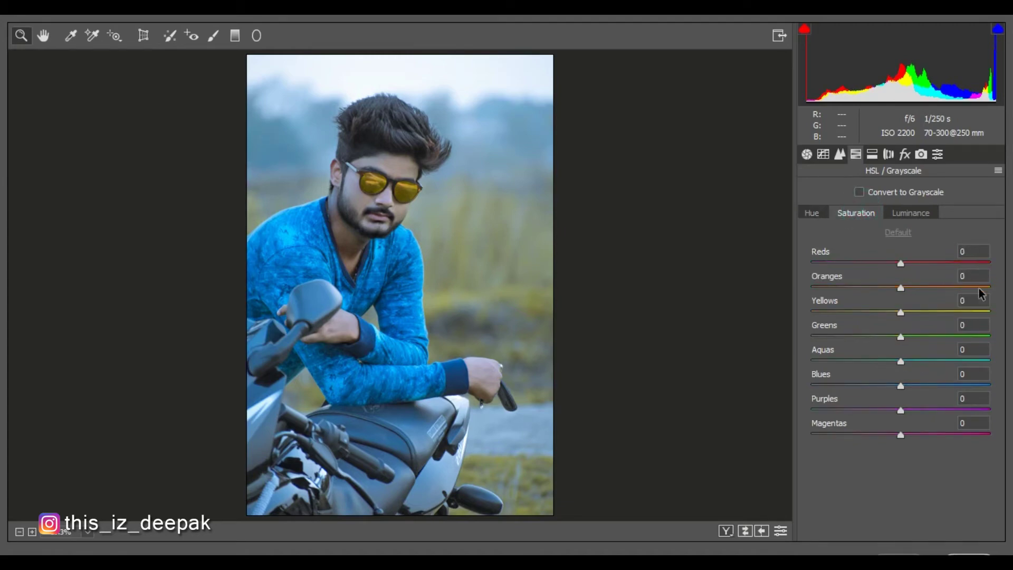
pyautogui.moveTo(902, 289); pyautogui.dragTo(917, 289)
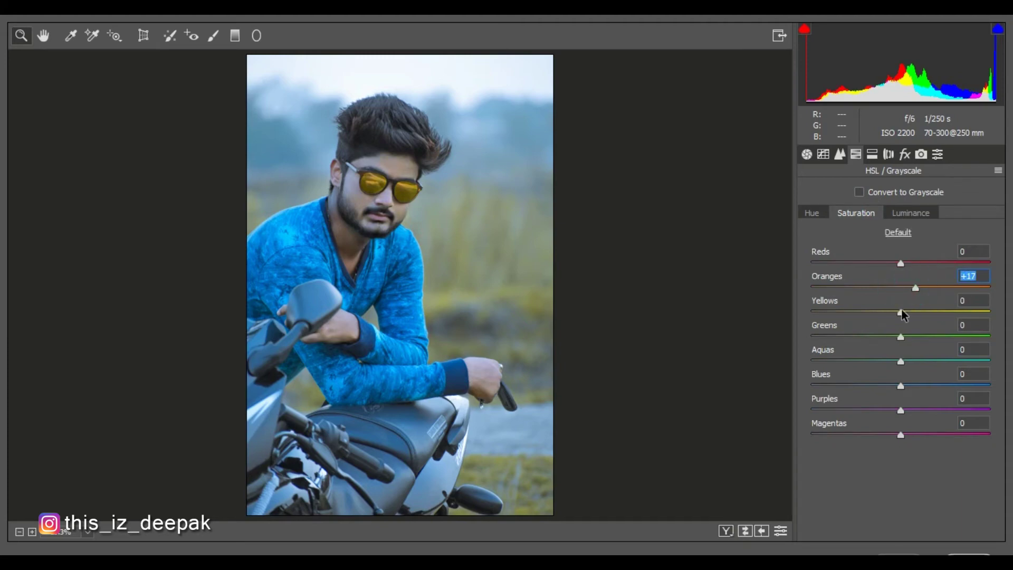
pyautogui.moveTo(901, 312); pyautogui.dragTo(951, 315)
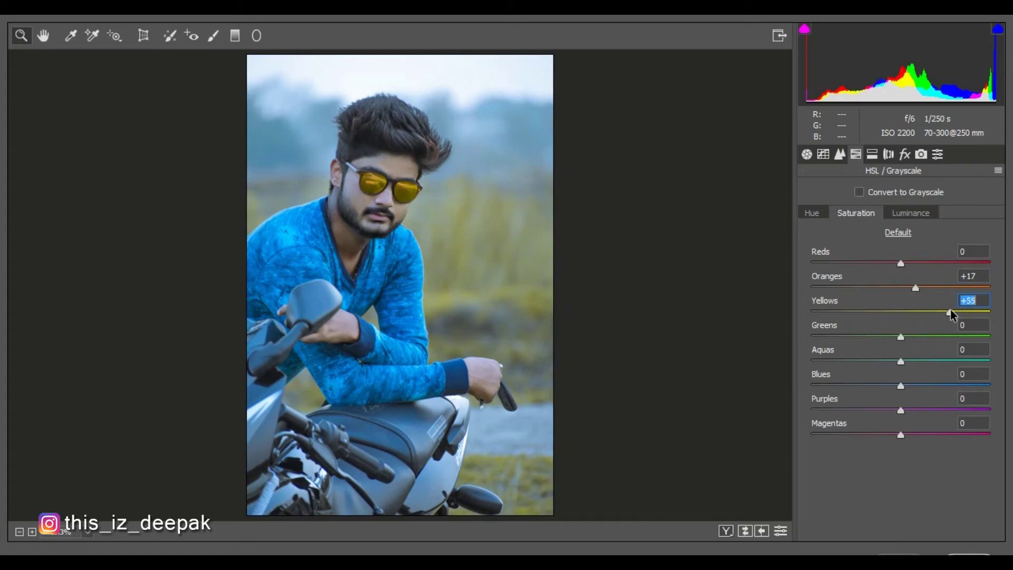
pyautogui.moveTo(902, 337); pyautogui.dragTo(950, 337)
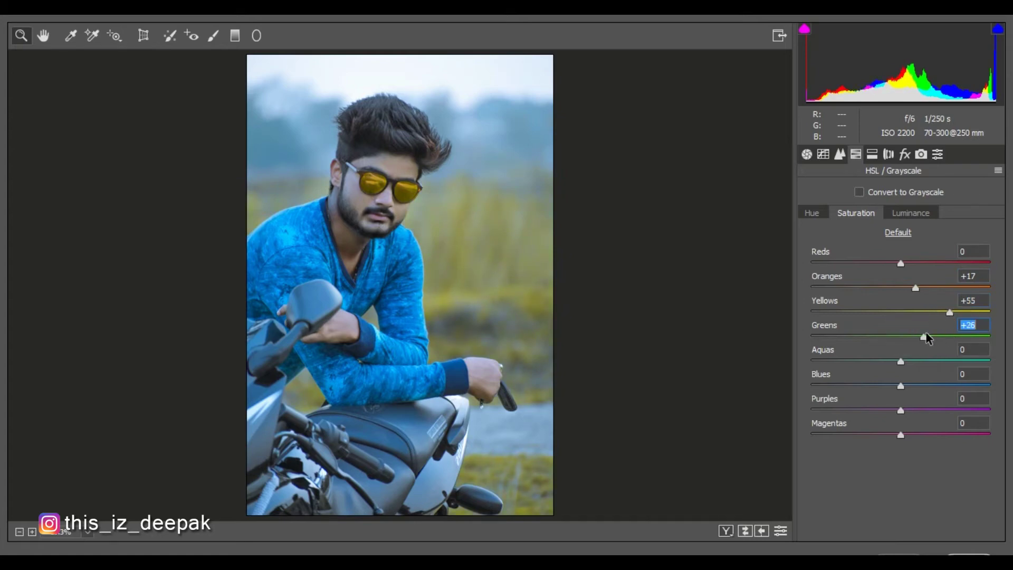
pyautogui.click(905, 217)
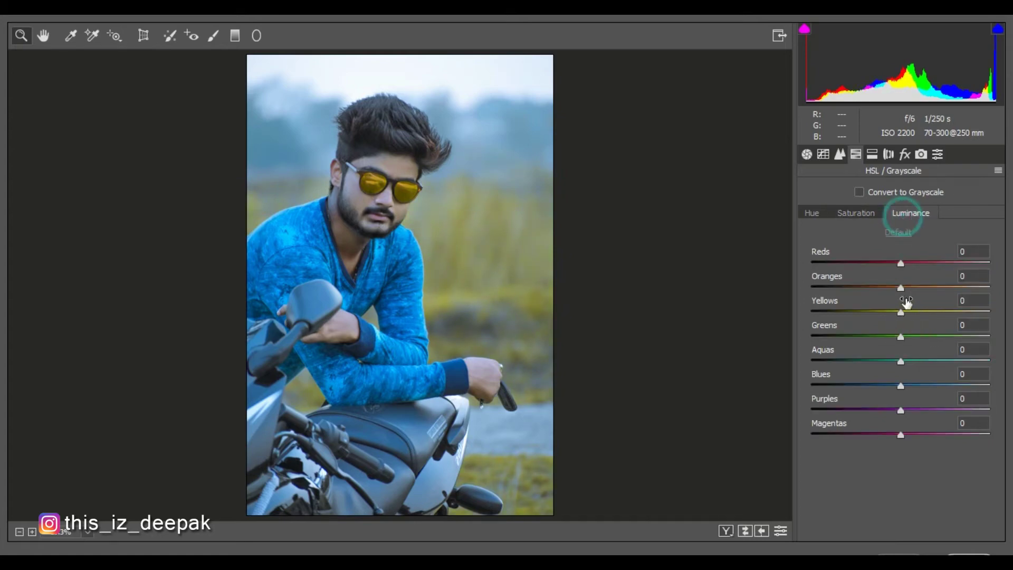
pyautogui.moveTo(901, 312)
pyautogui.mouseDown()
pyautogui.moveTo(914, 312)
pyautogui.moveTo(905, 288)
pyautogui.mouseUp()
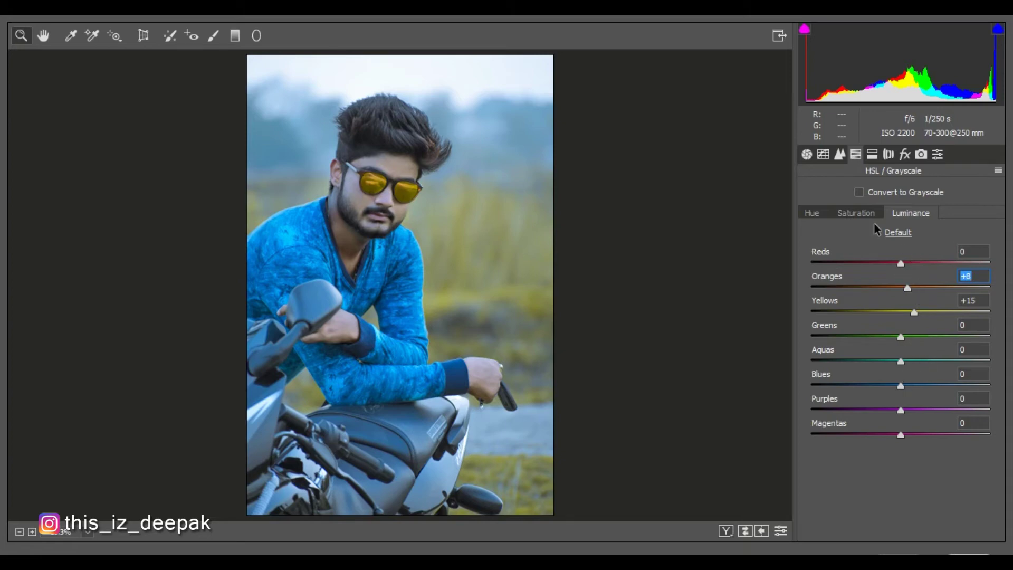
pyautogui.click(904, 154)
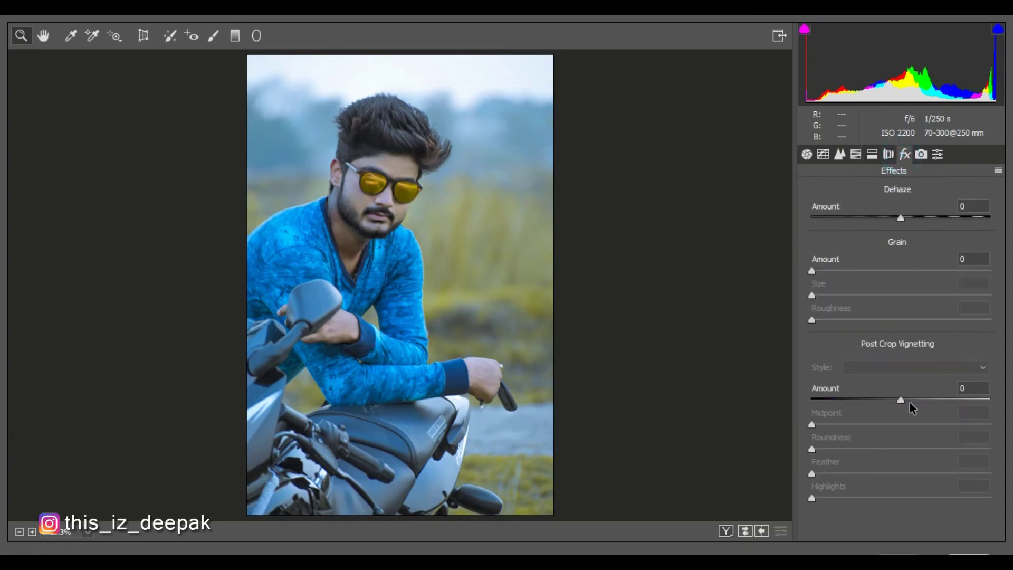
# Set the vignette Feather to 34 and Highlights to 27
pyautogui.moveTo(901, 401)
pyautogui.mouseDown()
pyautogui.moveTo(885, 401)
pyautogui.moveTo(880, 424)
pyautogui.moveTo(903, 446)
pyautogui.moveTo(872, 474)
pyautogui.mouseUp()
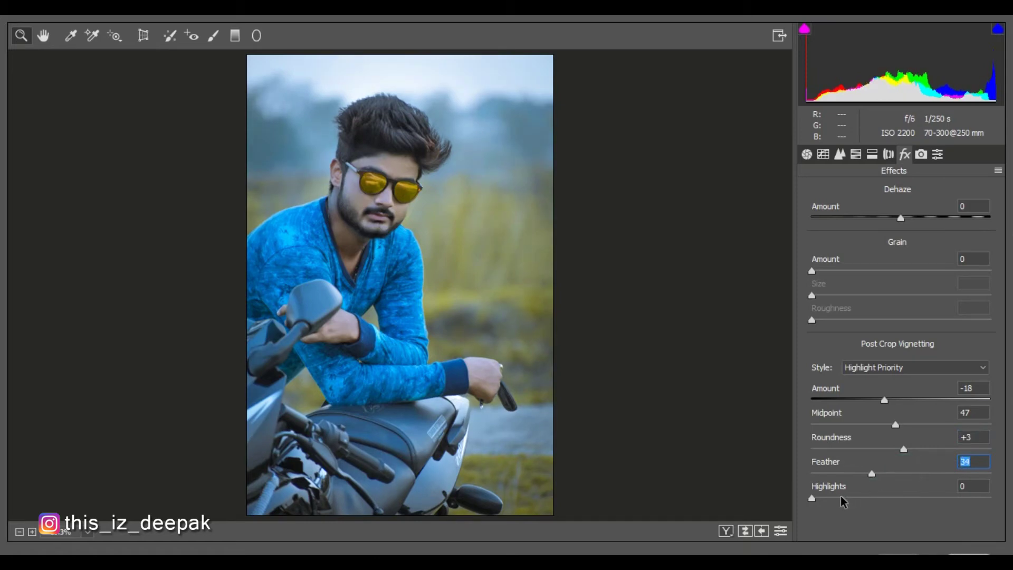
pyautogui.click(823, 498)
pyautogui.moveTo(825, 503); pyautogui.dragTo(862, 502)
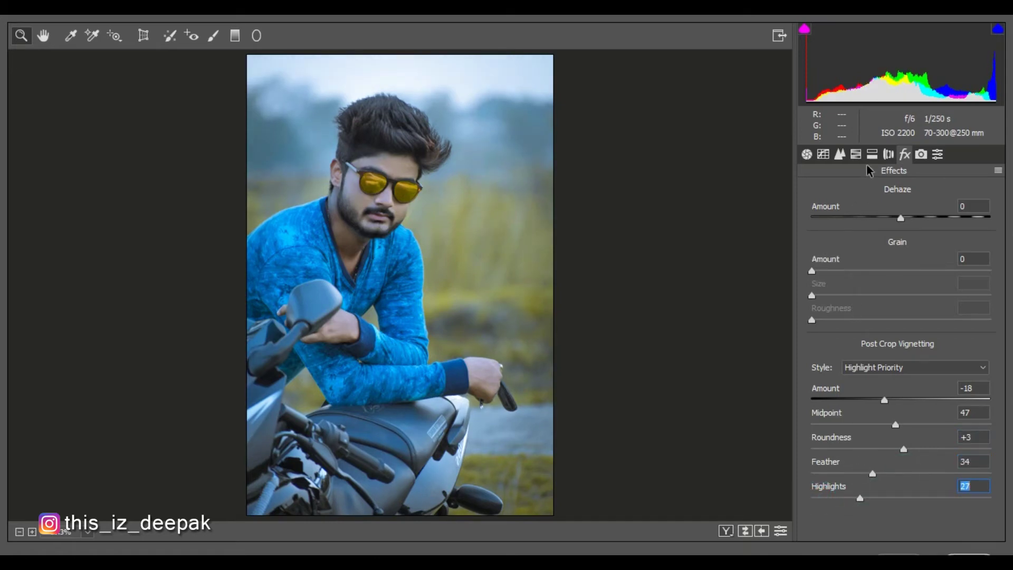
# Set the split-tone Balance to +3 and reset the Shadows hue to 0
pyautogui.click(888, 154)
pyautogui.click(872, 154)
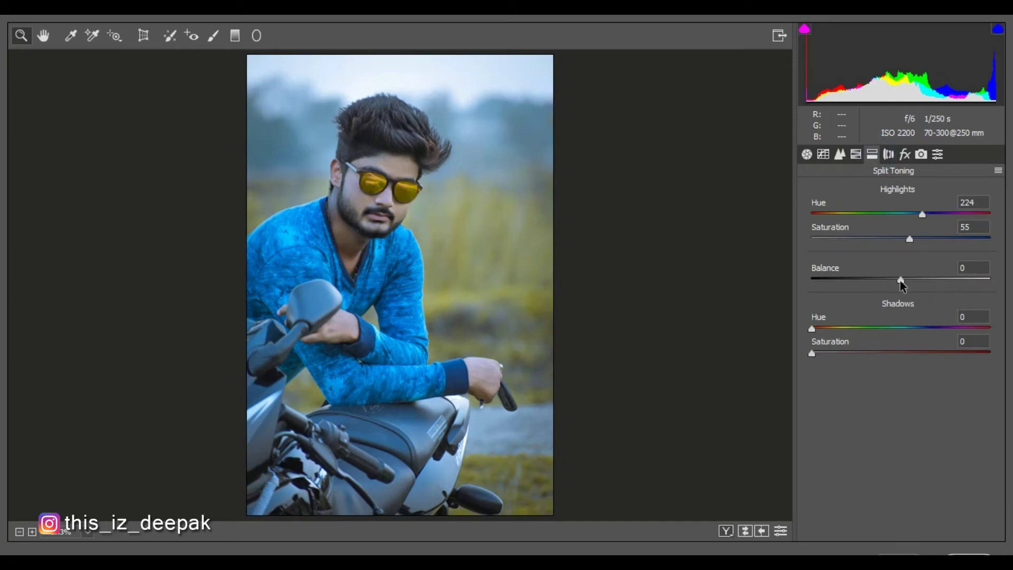
pyautogui.moveTo(900, 280)
pyautogui.mouseDown()
pyautogui.moveTo(862, 282)
pyautogui.moveTo(895, 282)
pyautogui.moveTo(885, 282)
pyautogui.mouseUp()
pyautogui.click(840, 327)
pyautogui.write('98')
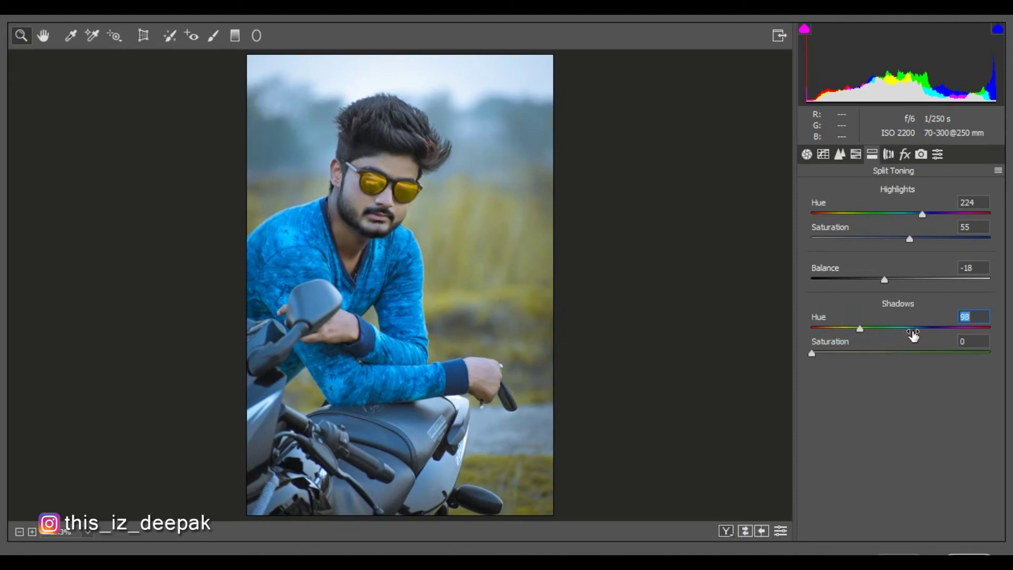
pyautogui.moveTo(812, 353)
pyautogui.mouseDown()
pyautogui.moveTo(935, 354)
pyautogui.moveTo(764, 344)
pyautogui.mouseUp()
pyautogui.moveTo(859, 329); pyautogui.dragTo(789, 307)
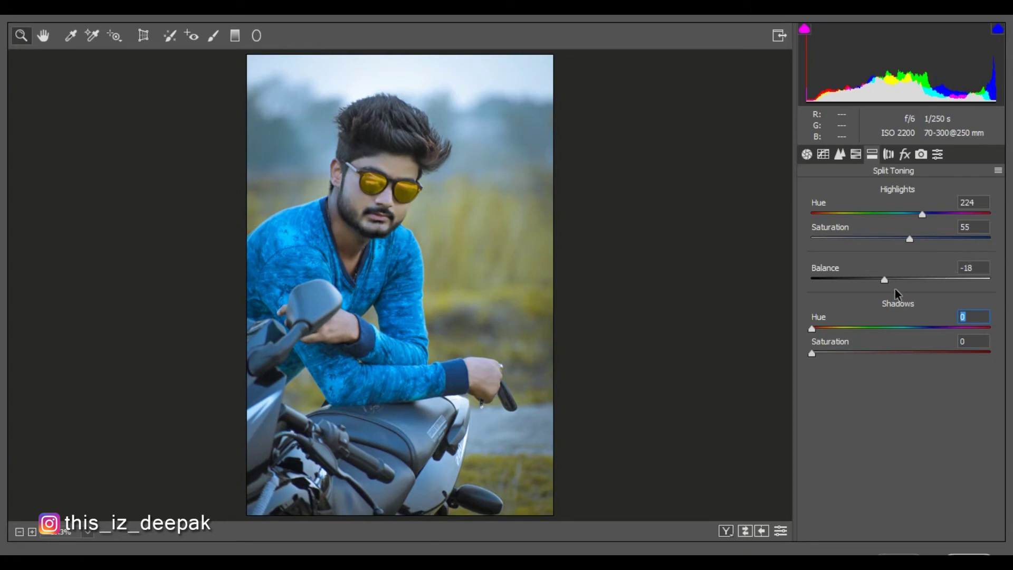
pyautogui.moveTo(884, 282)
pyautogui.mouseDown()
pyautogui.moveTo(923, 279)
pyautogui.moveTo(888, 277)
pyautogui.moveTo(900, 277)
pyautogui.mouseUp()
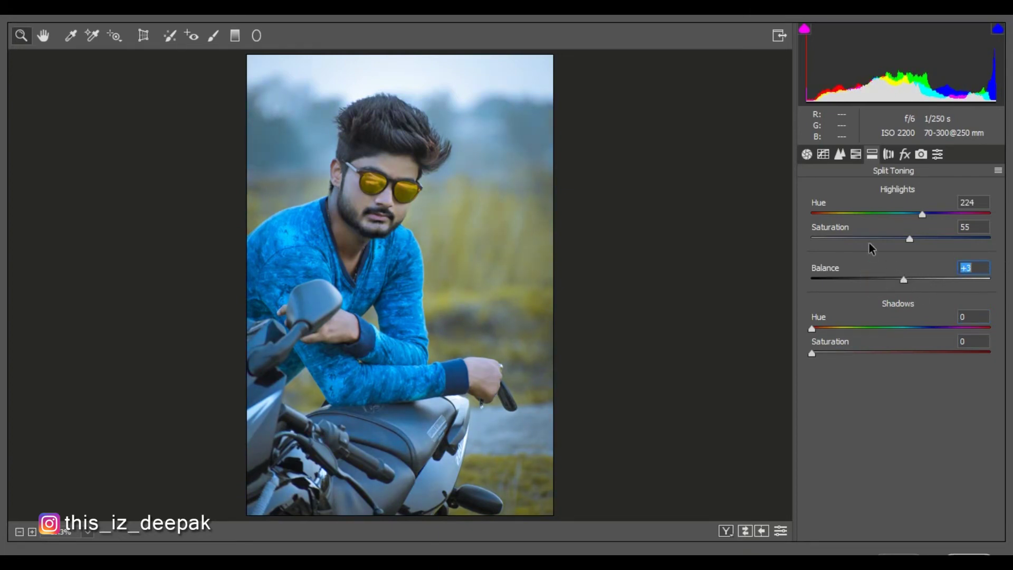
pyautogui.click(808, 155)
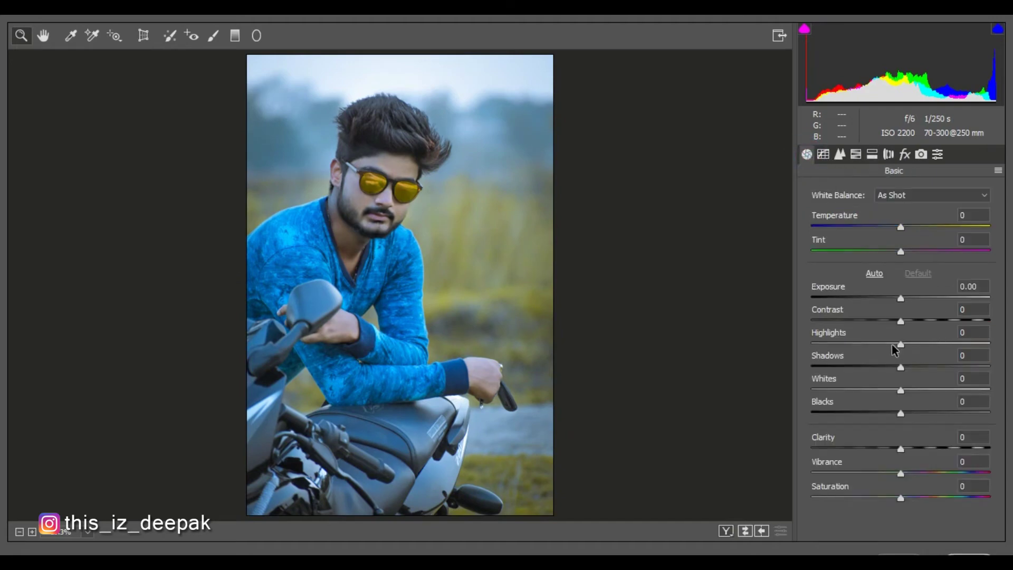
# Set Shadows +25, Whites +19, Blacks +18, Clarity +2 and Vibrance +3
pyautogui.moveTo(901, 344)
pyautogui.mouseDown()
pyautogui.moveTo(933, 348)
pyautogui.moveTo(893, 349)
pyautogui.moveTo(880, 368)
pyautogui.moveTo(923, 367)
pyautogui.moveTo(927, 389)
pyautogui.moveTo(885, 413)
pyautogui.moveTo(918, 416)
pyautogui.mouseUp()
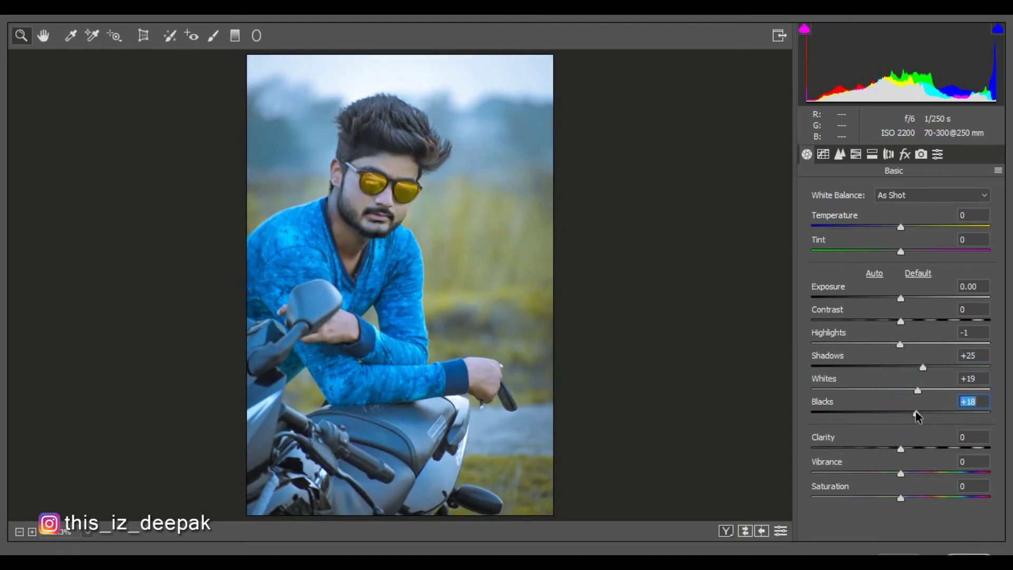
pyautogui.click(902, 448)
pyautogui.moveTo(898, 476); pyautogui.dragTo(916, 477)
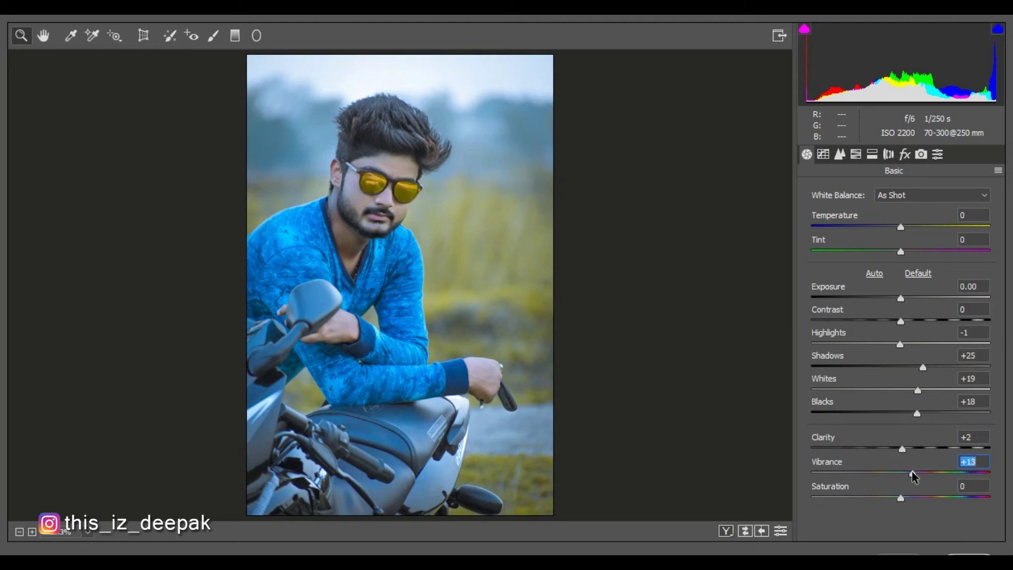
# Set vignette Amount -33, Midpoint 42, Roundness -34, Feather 50, and apply the filter
pyautogui.click(904, 153)
pyautogui.moveTo(884, 399); pyautogui.dragTo(872, 400)
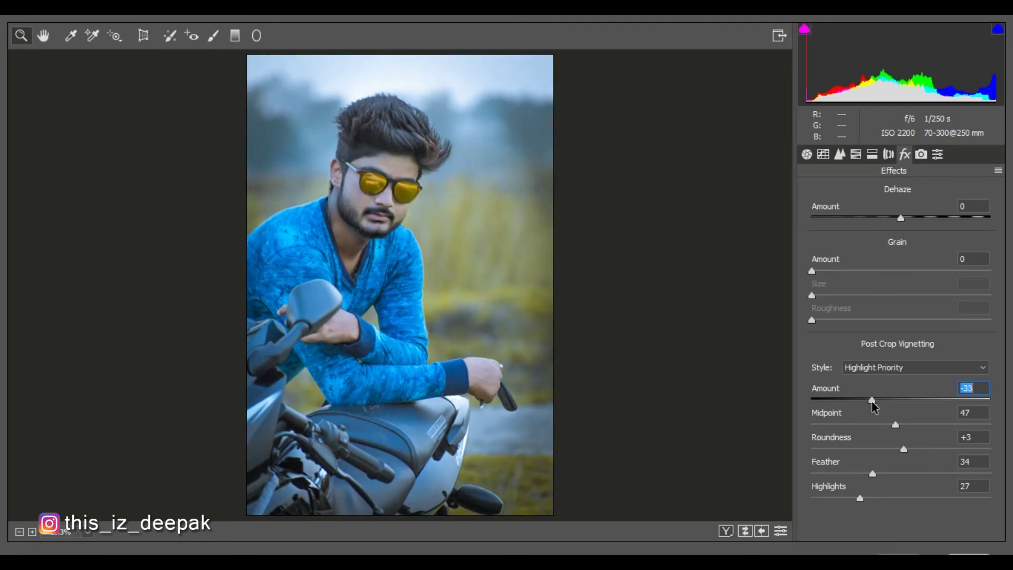
pyautogui.click(894, 425)
pyautogui.click(894, 425)
pyautogui.moveTo(895, 425)
pyautogui.mouseDown()
pyautogui.moveTo(879, 425)
pyautogui.moveTo(893, 449)
pyautogui.moveTo(867, 449)
pyautogui.moveTo(902, 473)
pyautogui.mouseUp()
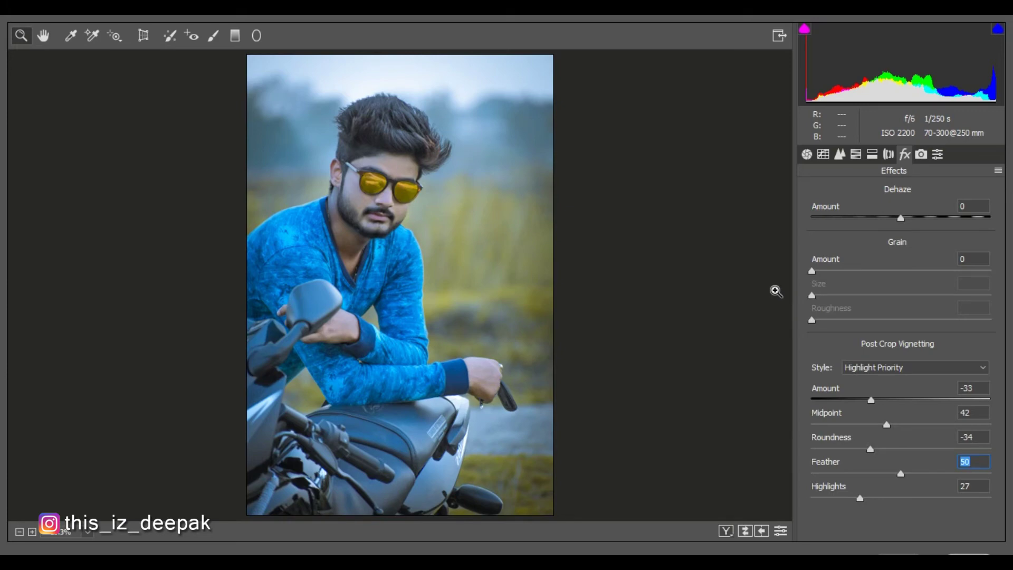
pyautogui.click(969, 552)
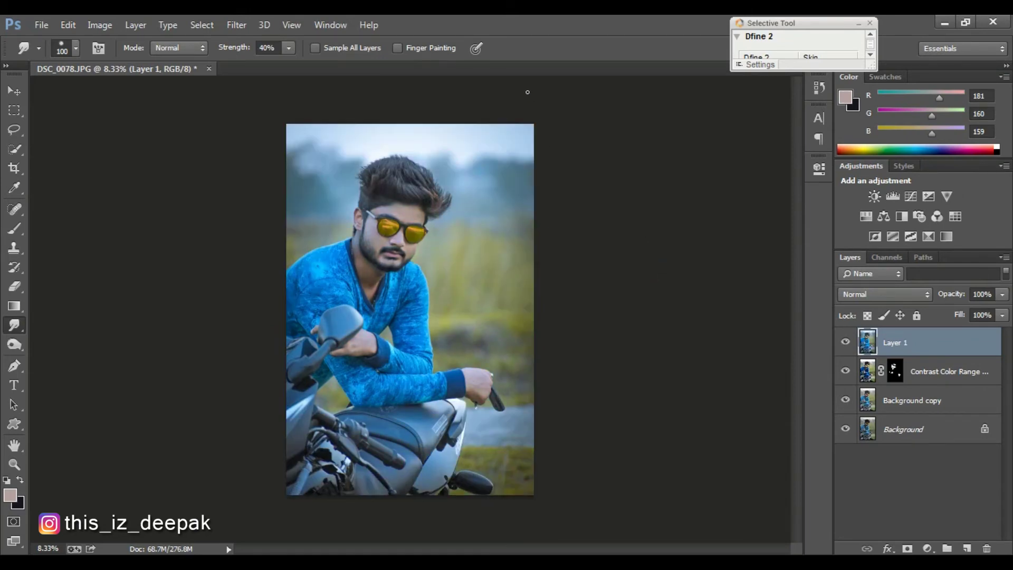
# Add a layer mask to Layer 1 and prepare a soft black brush at 26% opacity
pyautogui.hotkey('ctrl', '+')
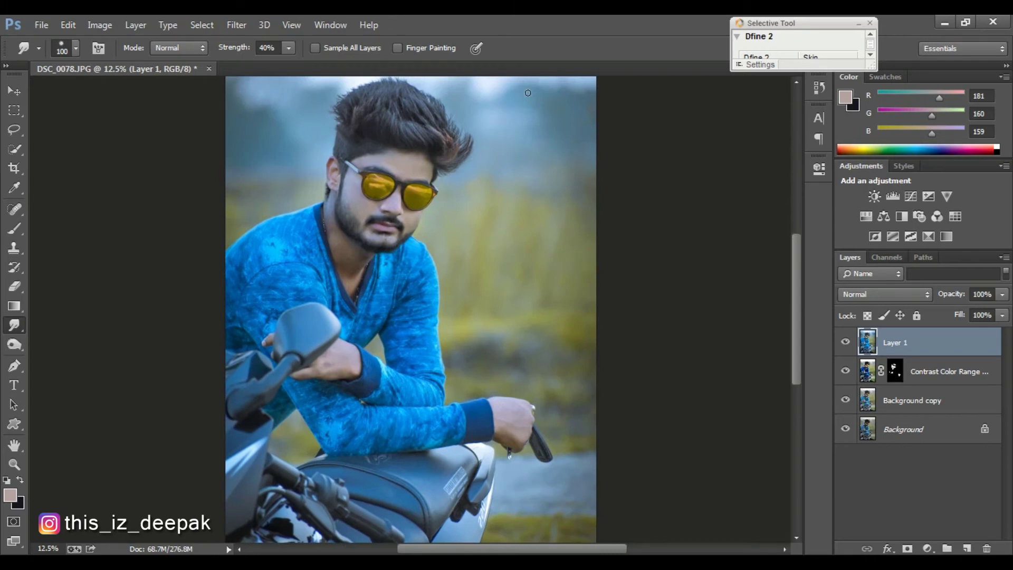
pyautogui.scroll(-2, 490, 95)
pyautogui.scroll(2, 515, 139)
pyautogui.click(907, 549)
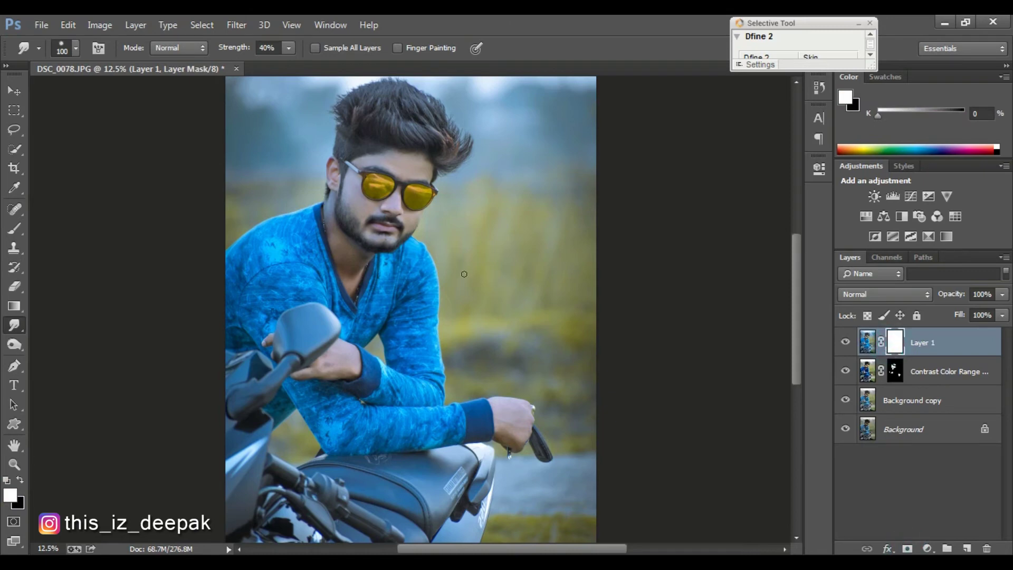
pyautogui.press('b')
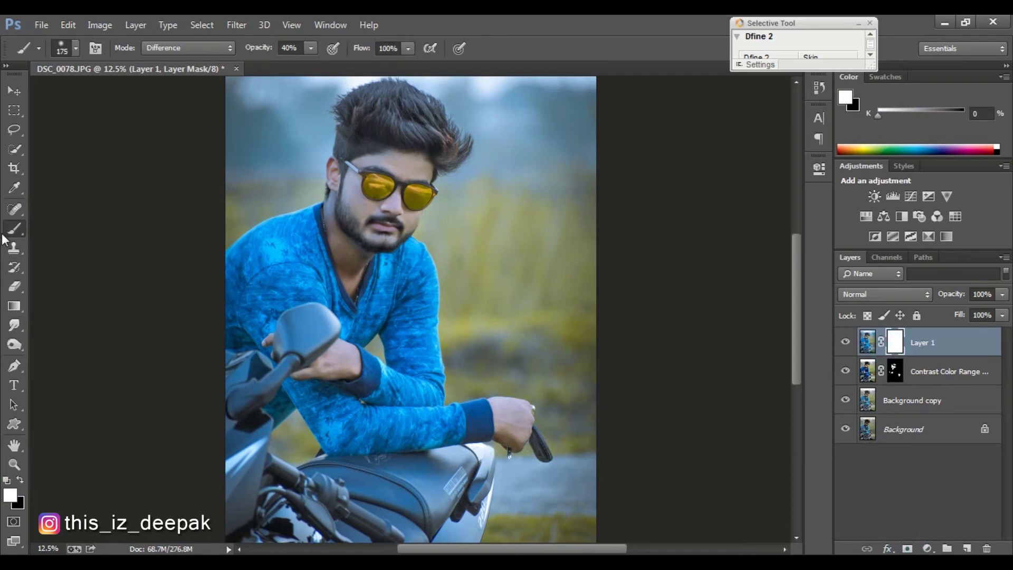
pyautogui.rightClick(261, 160)
pyautogui.moveTo(398, 198); pyautogui.dragTo(411, 200)
pyautogui.click(311, 48)
pyautogui.moveTo(312, 64); pyautogui.dragTo(301, 65)
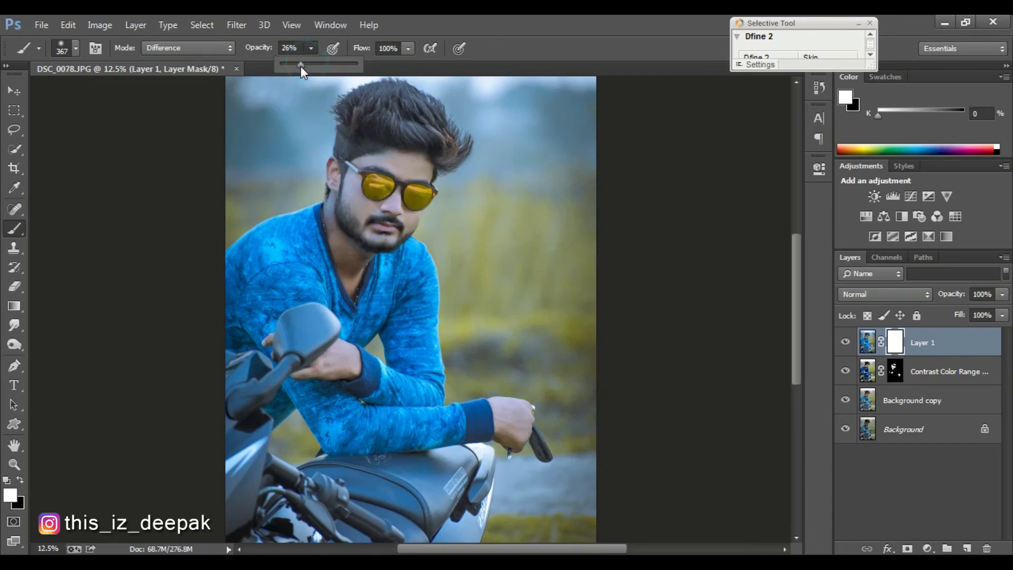
pyautogui.click(11, 494)
pyautogui.click(568, 420)
pyautogui.click(621, 361)
pyautogui.click(960, 163)
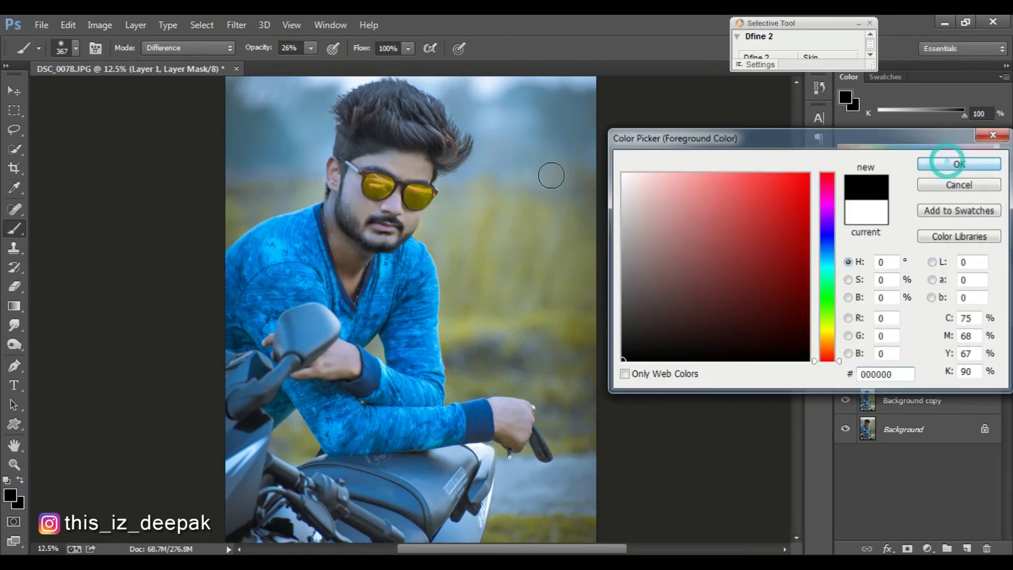
pyautogui.click(430, 175)
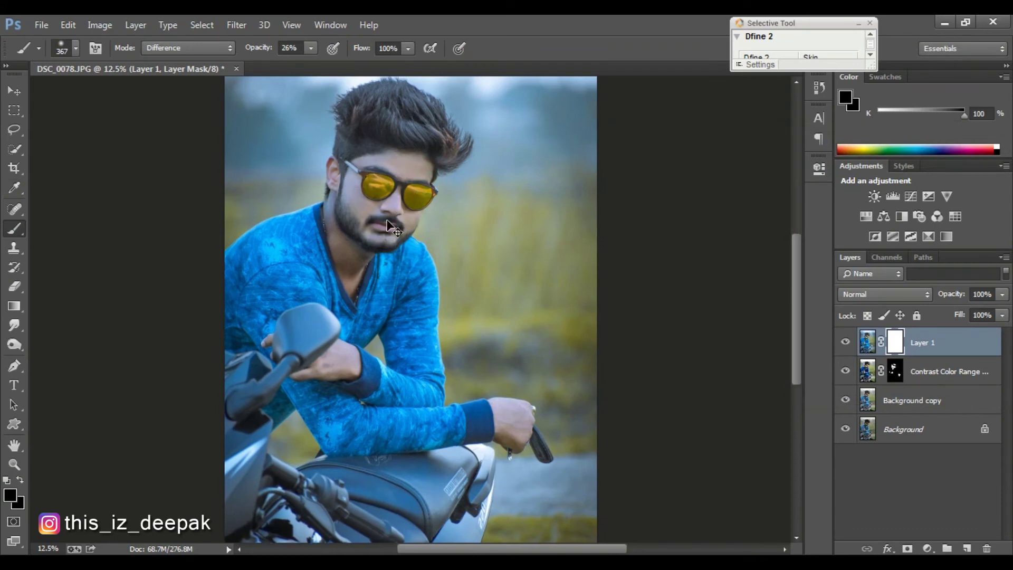
# Paint the grade off the face with the brush in Normal mode
pyautogui.hotkey('ctrl', '+')
pyautogui.hotkey('ctrl', '-')
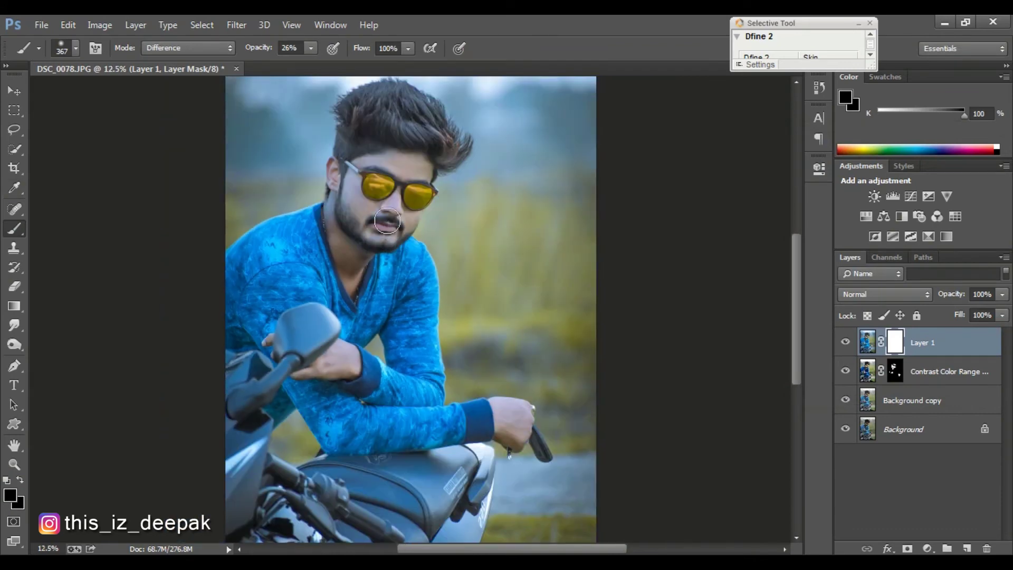
pyautogui.hotkey('ctrl', '+')
pyautogui.hotkey('ctrl', '+')
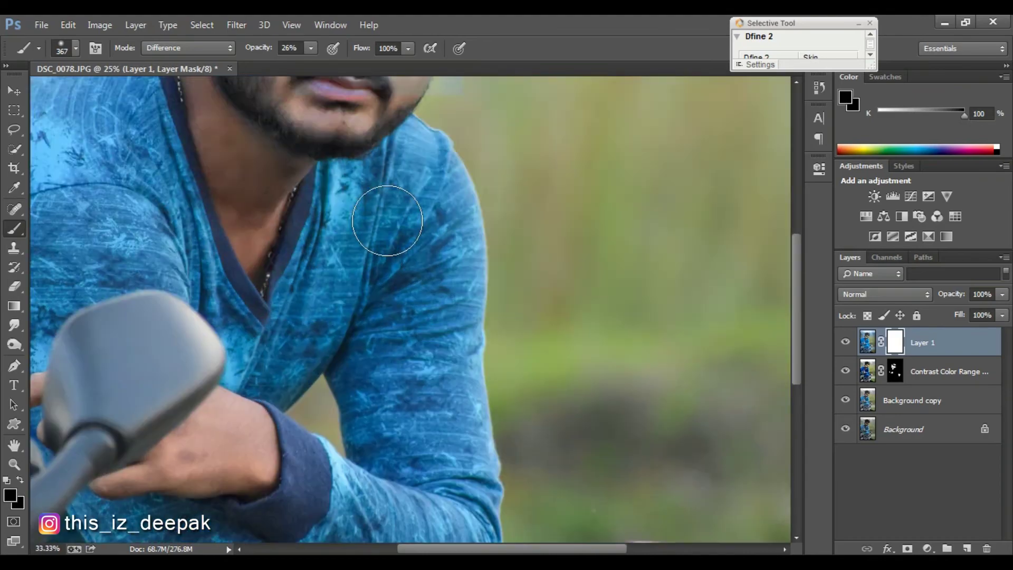
pyautogui.scroll(2, 388, 222)
pyautogui.scroll(3, 369, 185)
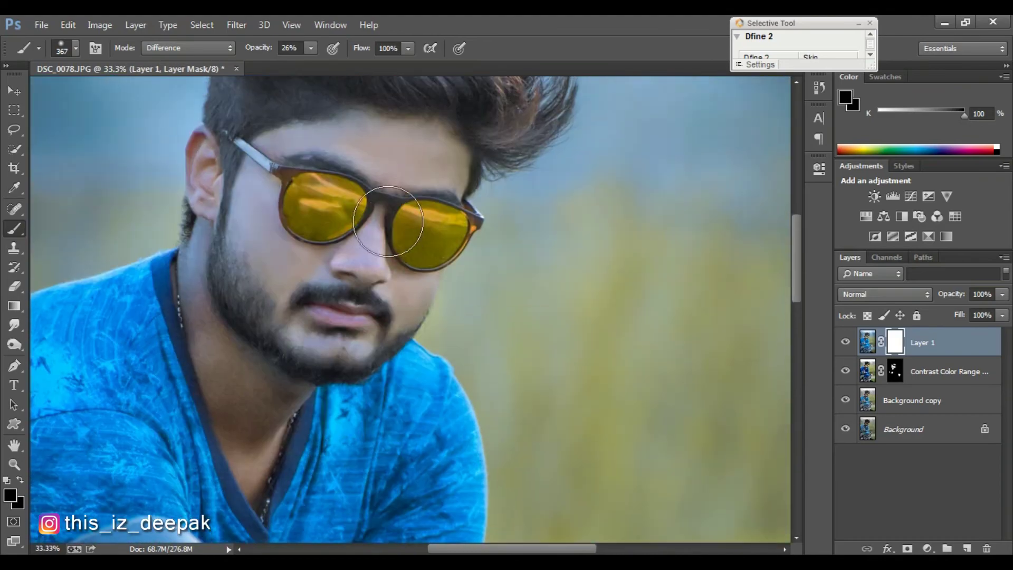
pyautogui.scroll(1, 342, 106)
pyautogui.click(187, 48)
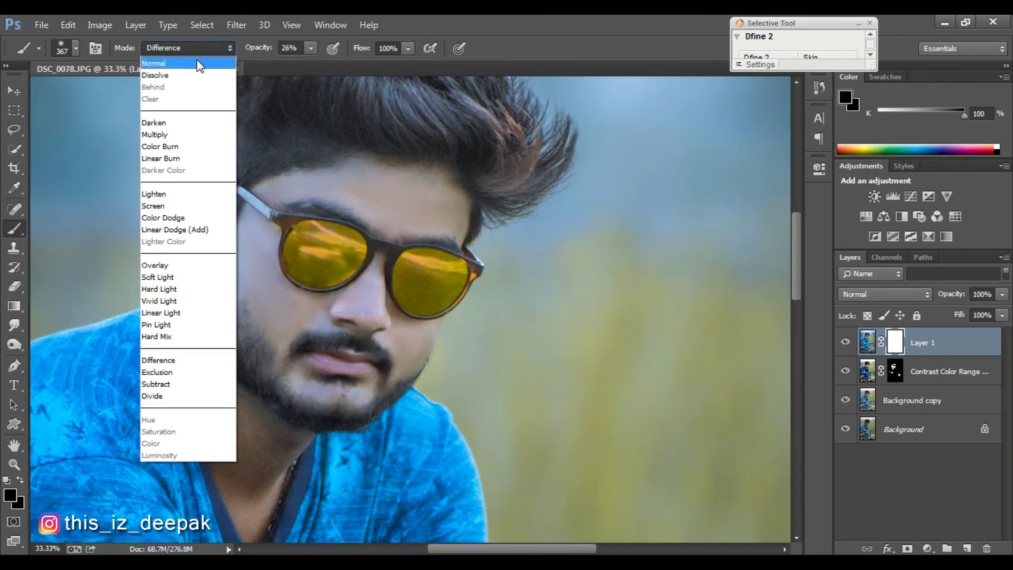
pyautogui.click(197, 62)
pyautogui.moveTo(405, 203)
pyautogui.mouseDown()
pyautogui.moveTo(366, 320)
pyautogui.moveTo(429, 226)
pyautogui.mouseUp()
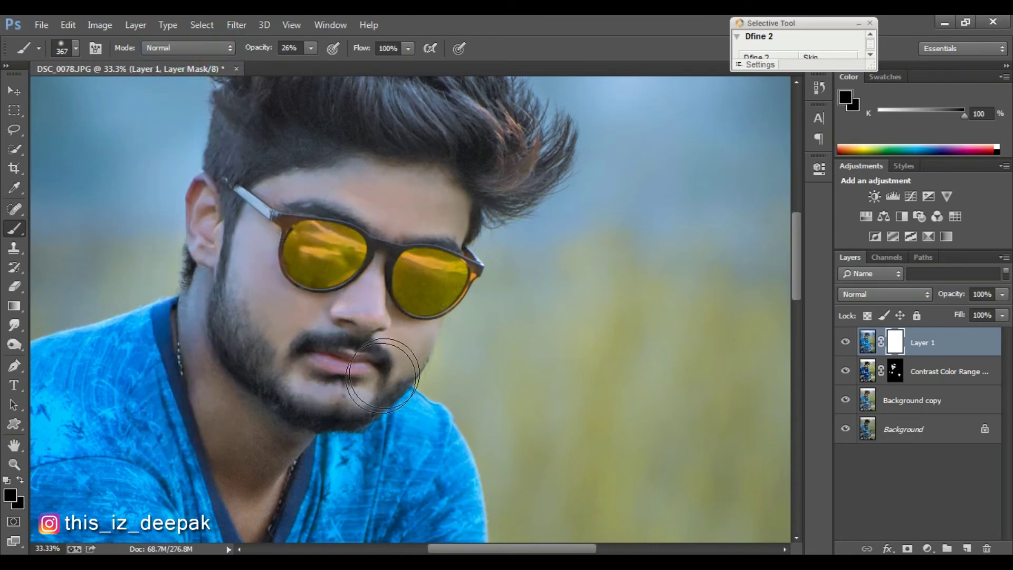
pyautogui.hotkey('ctrl', '-')
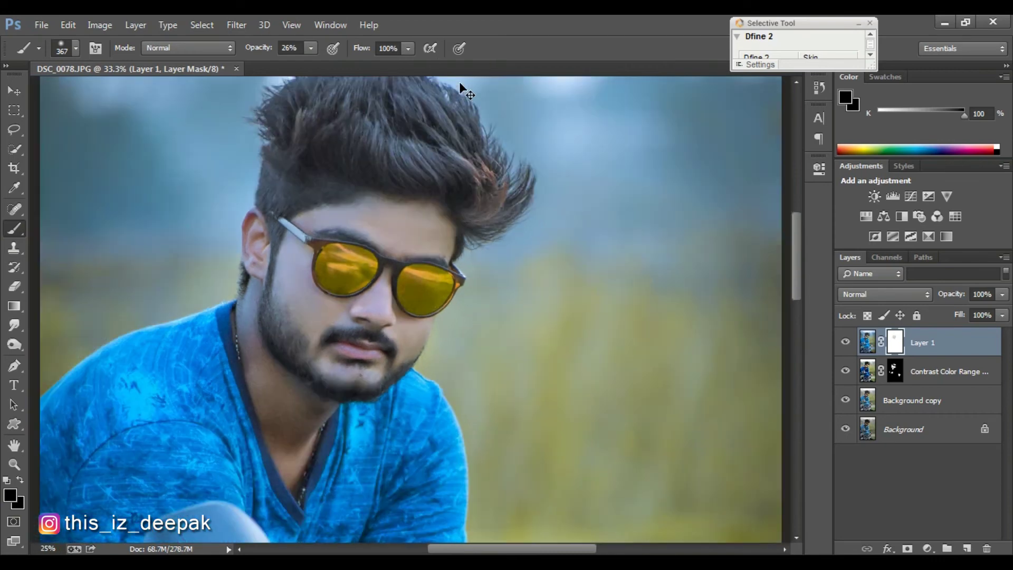
pyautogui.hotkey('ctrl', '-')
pyautogui.hotkey('ctrl', '-')
pyautogui.hotkey('ctrl', '-')
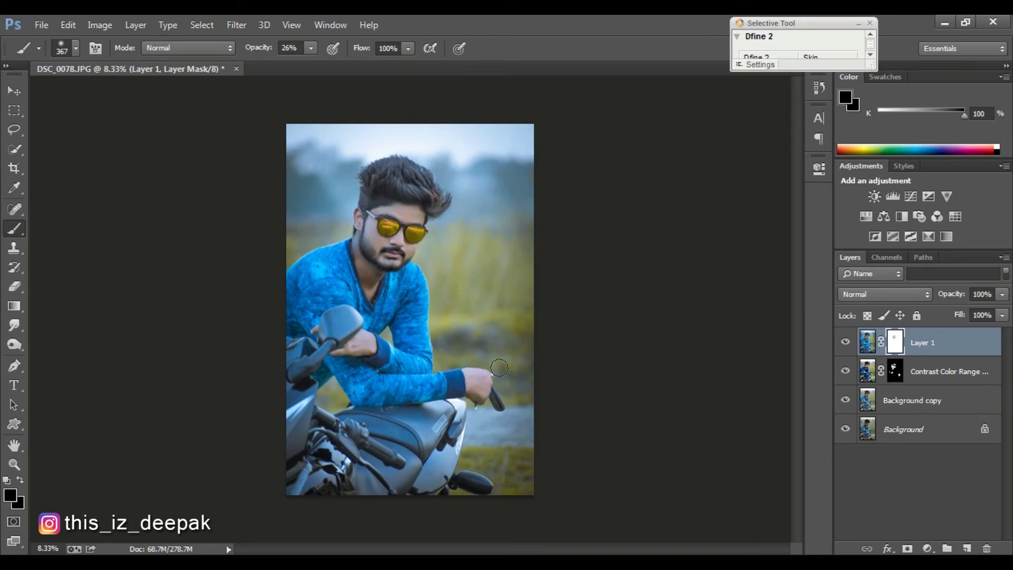
# Lower the mask density to 76% and compare the photo with Layer 1 toggled
pyautogui.doubleClick(896, 342)
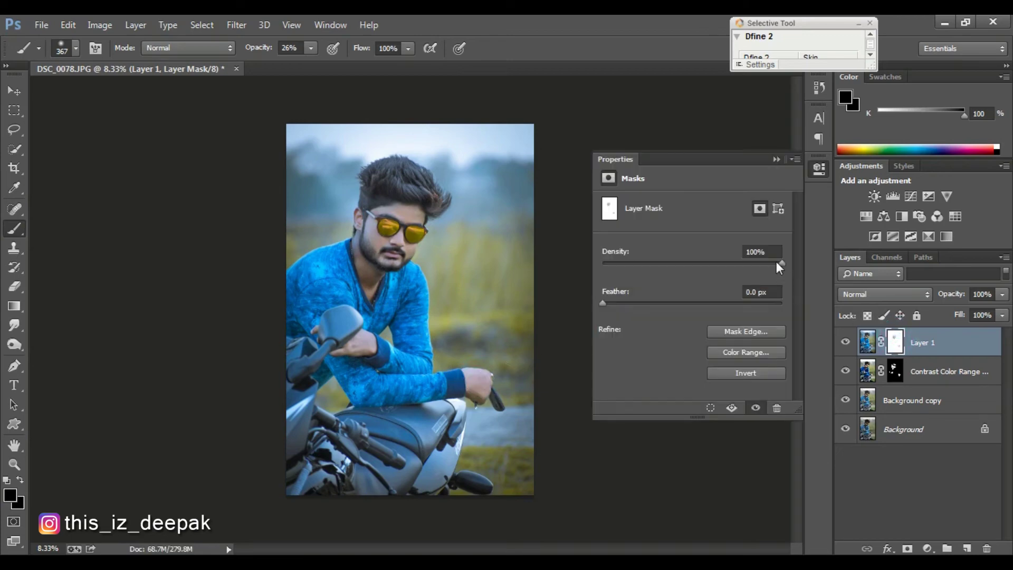
pyautogui.moveTo(781, 263); pyautogui.dragTo(739, 264)
pyautogui.click(819, 168)
pyautogui.click(846, 342)
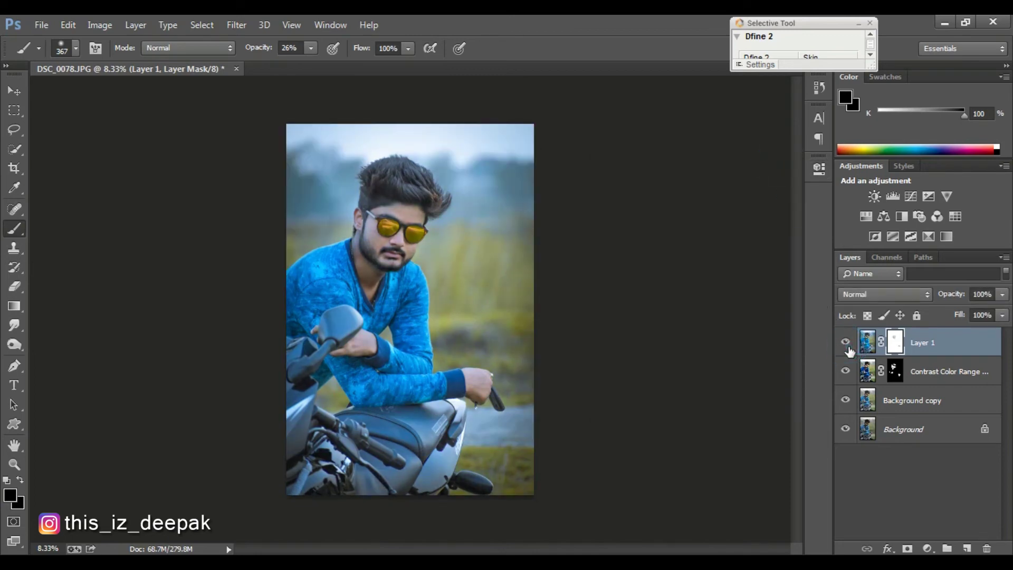
pyautogui.click(846, 342)
# Add Layer 2 and draw a dark gradient fade from the bottom edge up to the arm
pyautogui.click(966, 548)
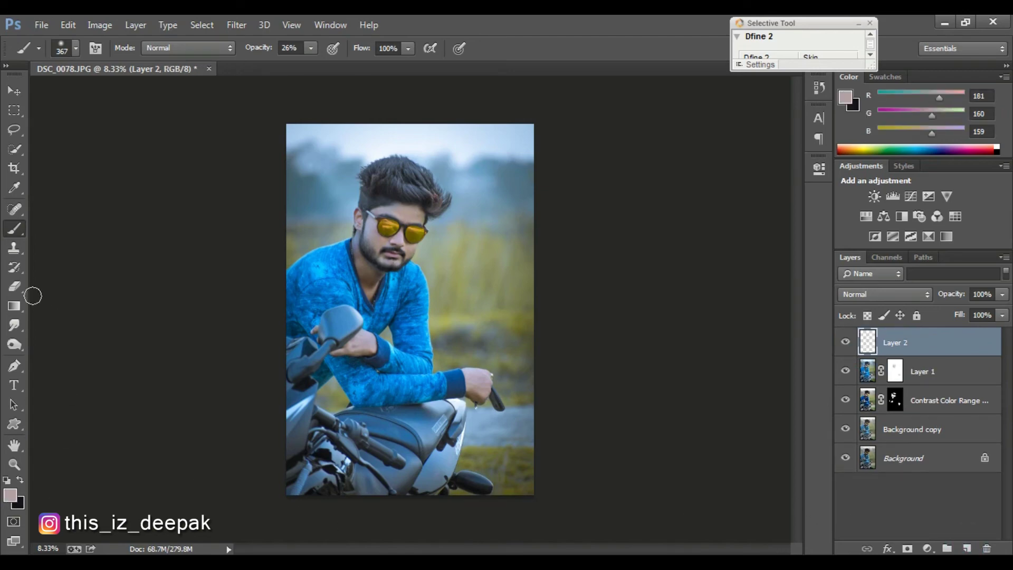
pyautogui.click(14, 306)
pyautogui.moveTo(407, 521); pyautogui.dragTo(410, 381)
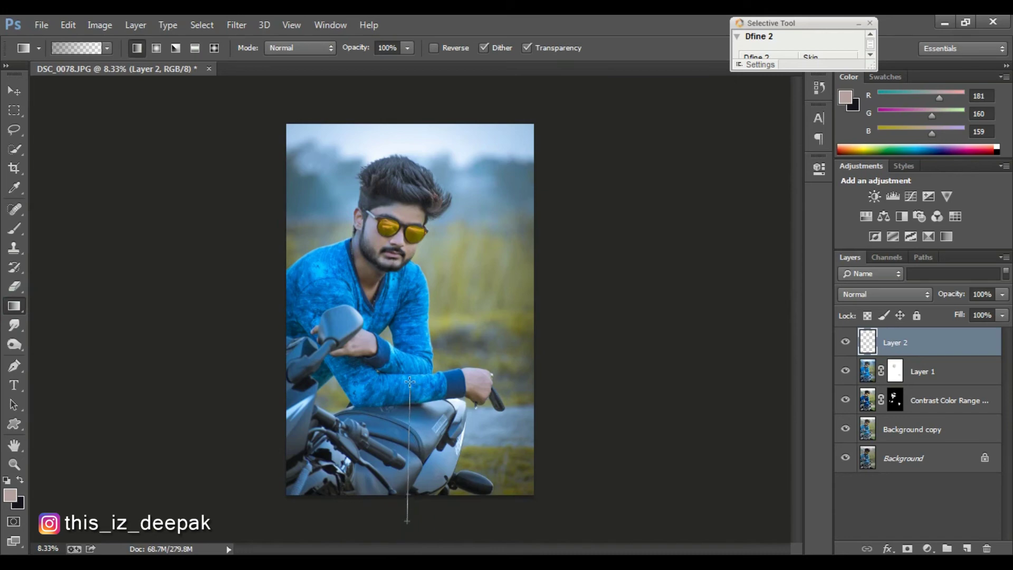
pyautogui.moveTo(409, 381); pyautogui.dragTo(409, 382)
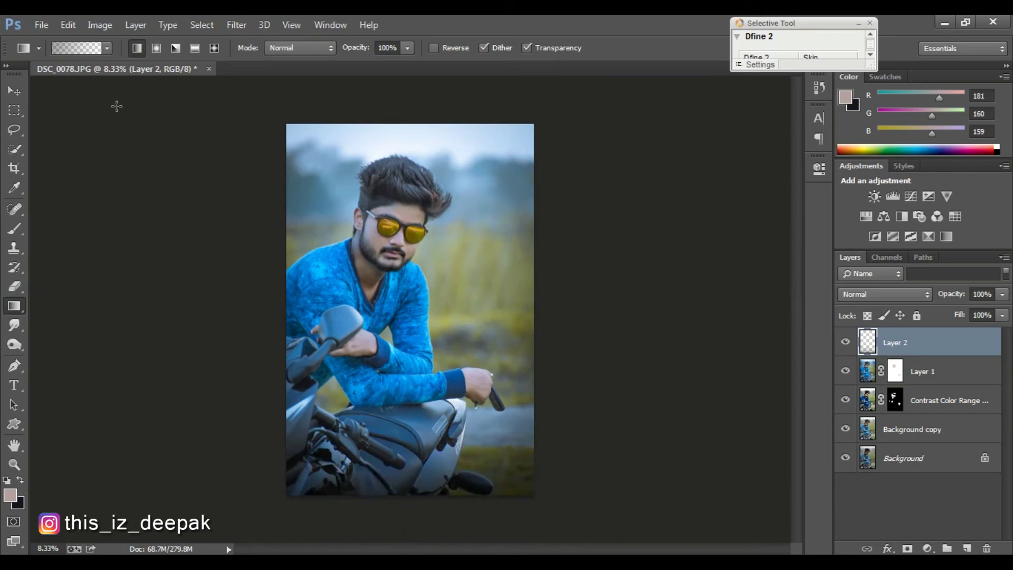
# Resize the fade layer vertically to 166.7% height so it covers only the lower part
pyautogui.click(14, 92)
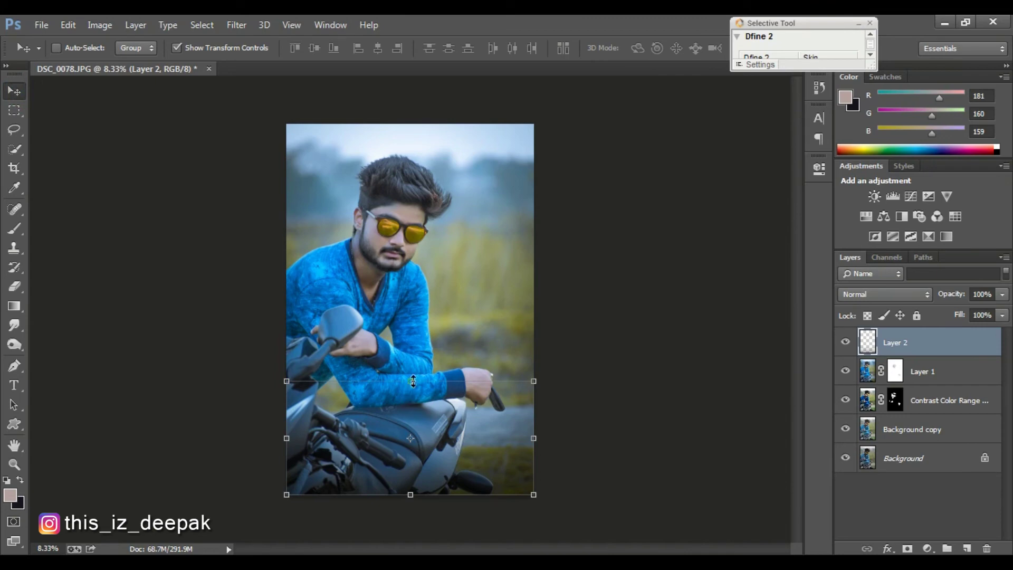
pyautogui.moveTo(414, 381); pyautogui.dragTo(443, 257)
pyautogui.moveTo(467, 311); pyautogui.dragTo(460, 407)
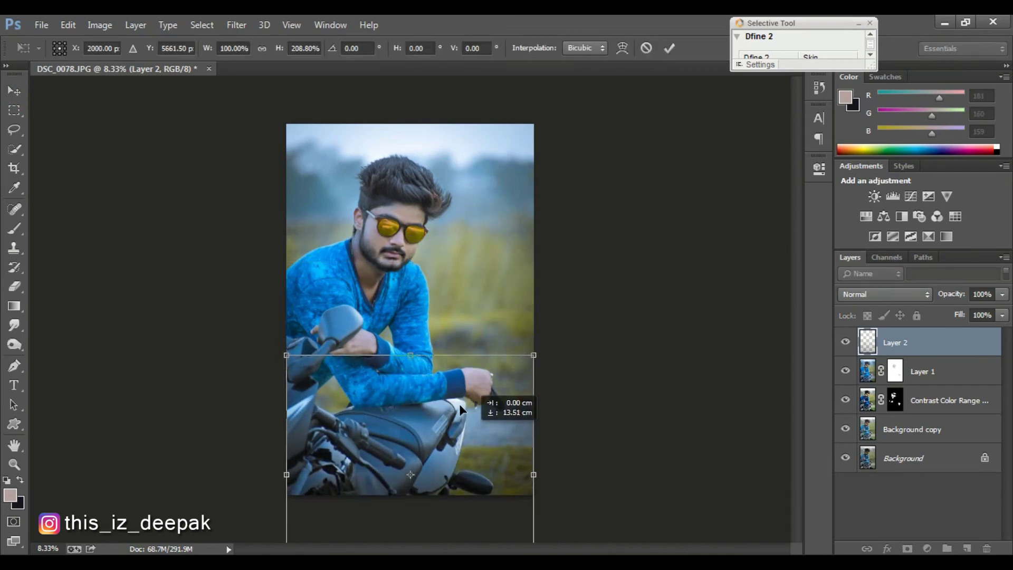
pyautogui.moveTo(411, 355); pyautogui.dragTo(410, 376)
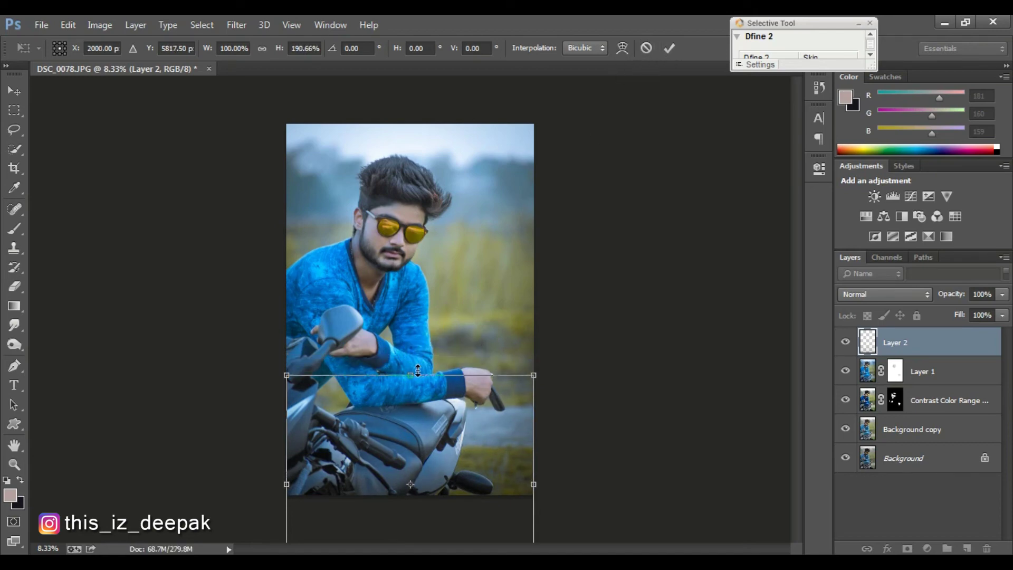
pyautogui.moveTo(418, 371); pyautogui.dragTo(418, 403)
pyautogui.click(676, 47)
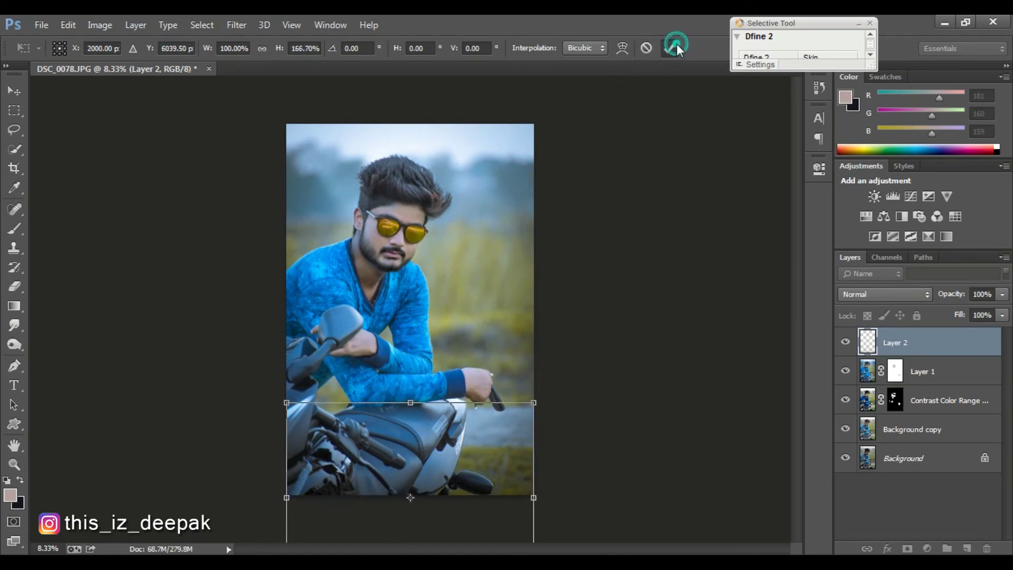
# Add a Curves adjustment lifting the Blue channel's black point to tint the shadows blue
pyautogui.click(927, 548)
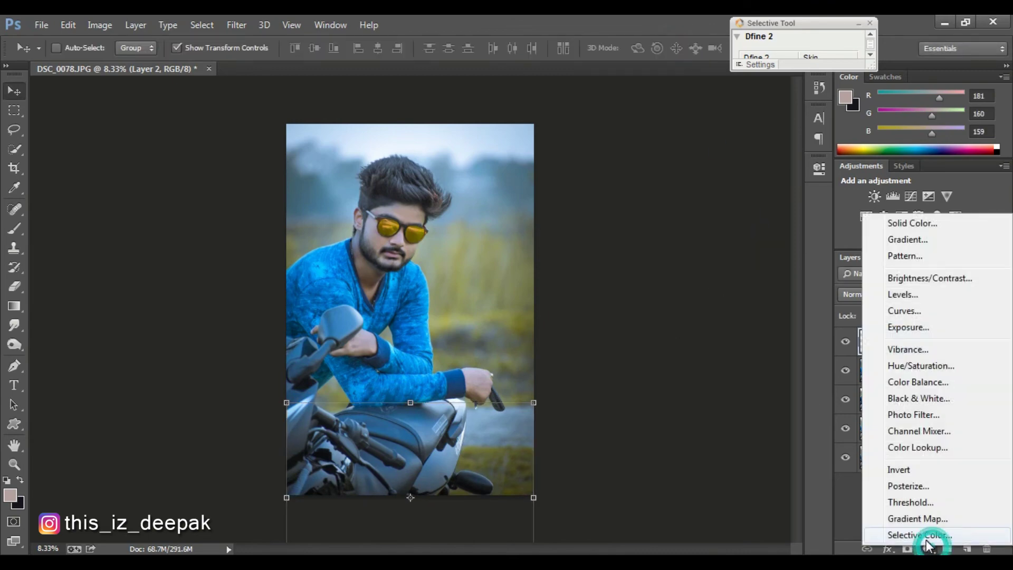
pyautogui.click(903, 310)
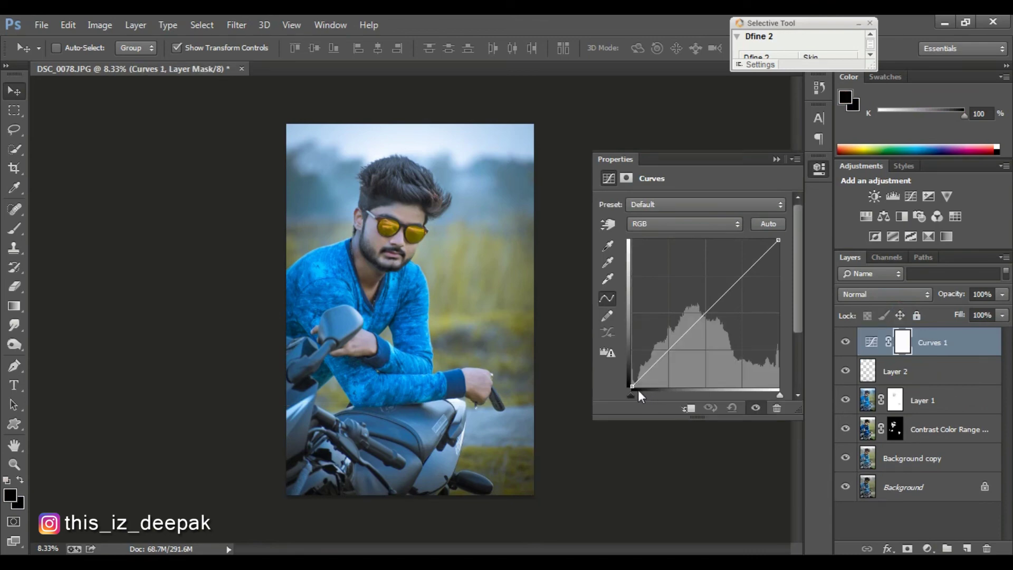
pyautogui.click(684, 224)
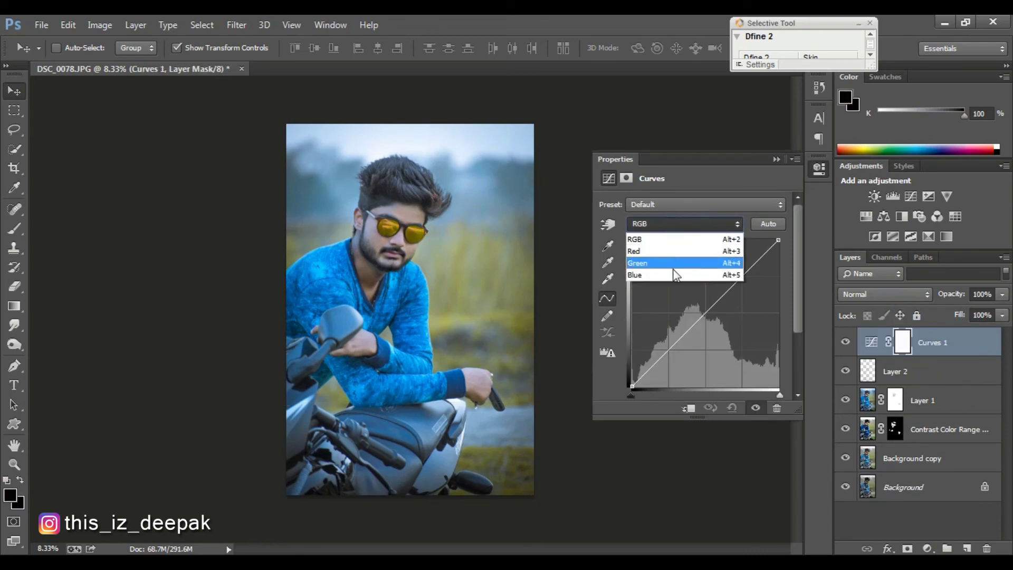
pyautogui.click(651, 278)
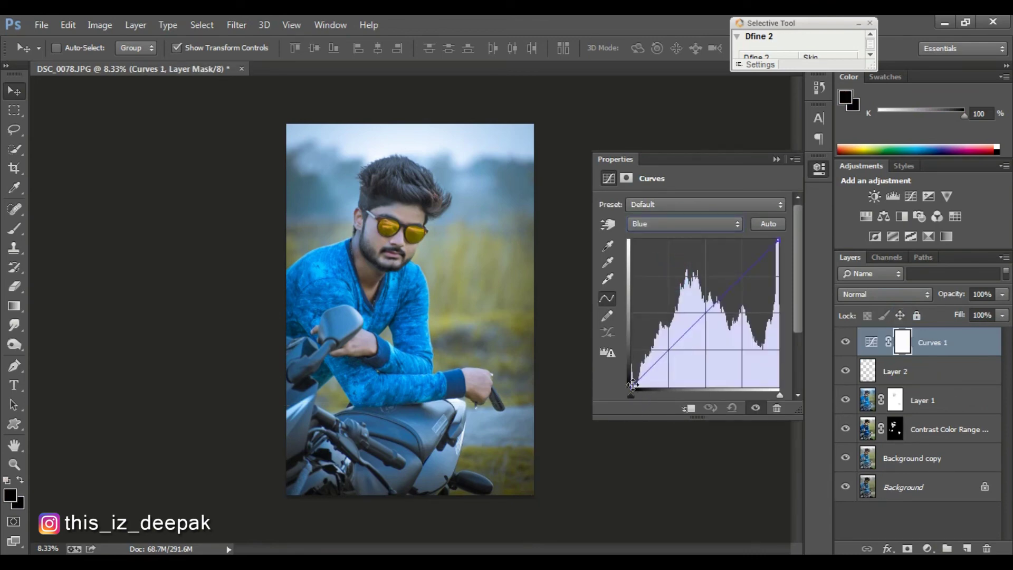
pyautogui.moveTo(630, 385)
pyautogui.mouseDown()
pyautogui.moveTo(637, 358)
pyautogui.moveTo(628, 377)
pyautogui.mouseUp()
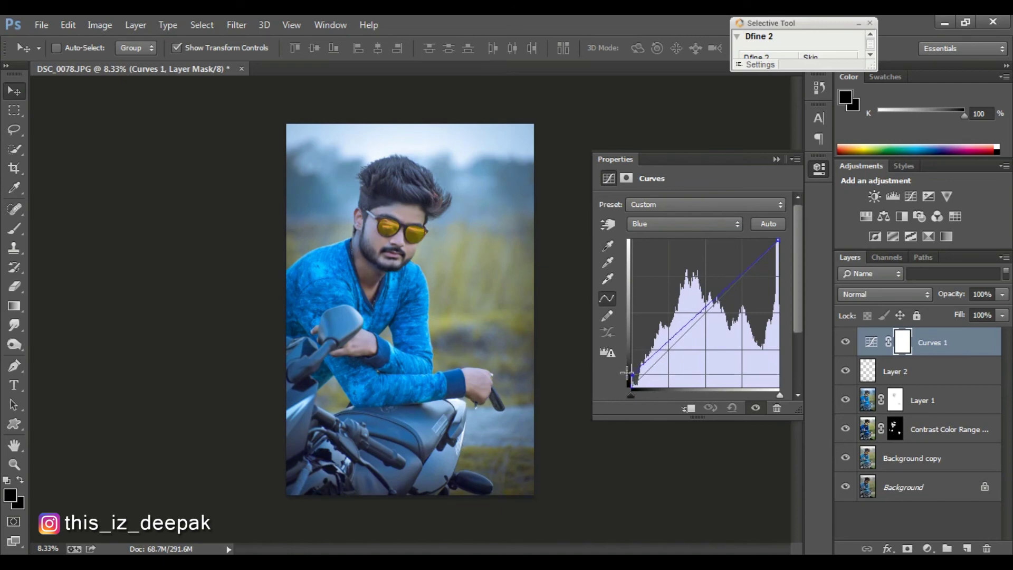
pyautogui.click(777, 158)
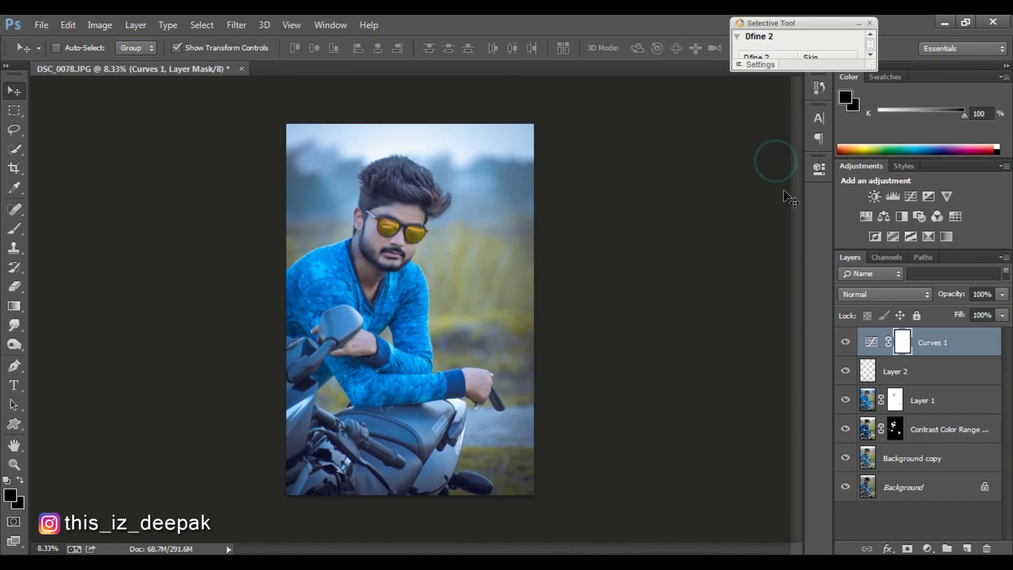
# Lower Curves 1 opacity to 77%, compare it on and off, and add empty Layer 3
pyautogui.click(1001, 294)
pyautogui.moveTo(997, 305); pyautogui.dragTo(985, 315)
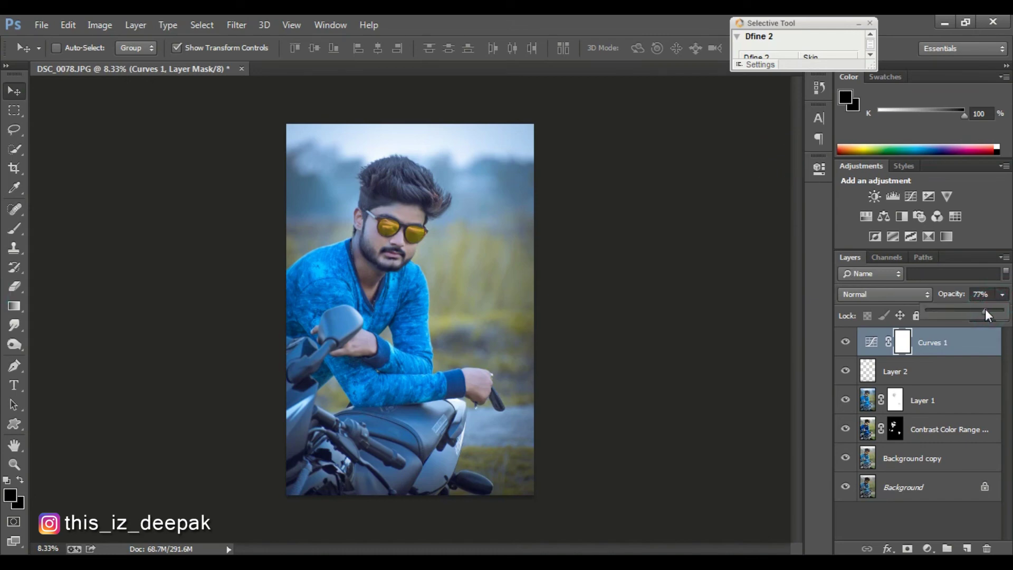
pyautogui.click(844, 342)
pyautogui.click(845, 342)
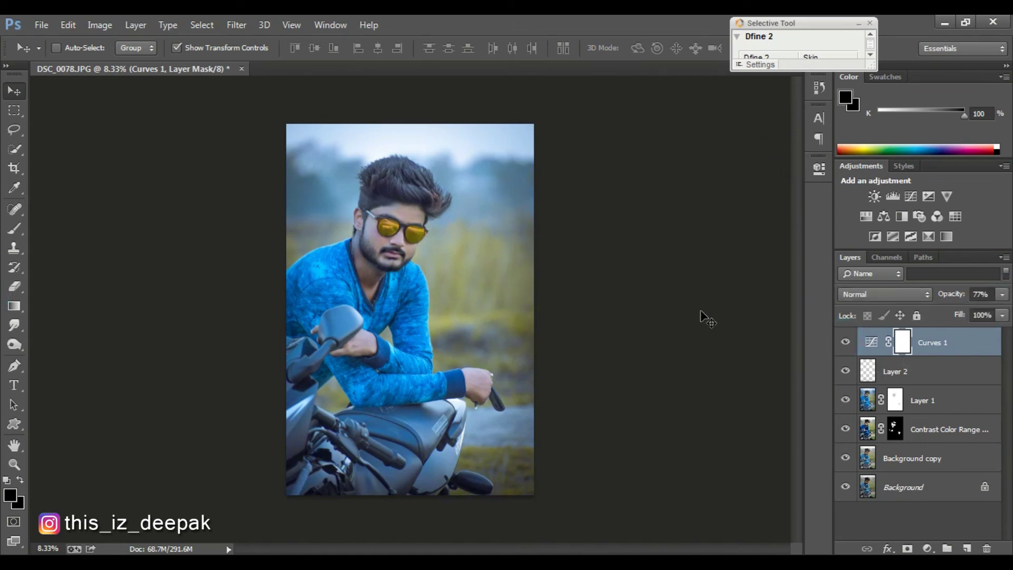
pyautogui.click(967, 548)
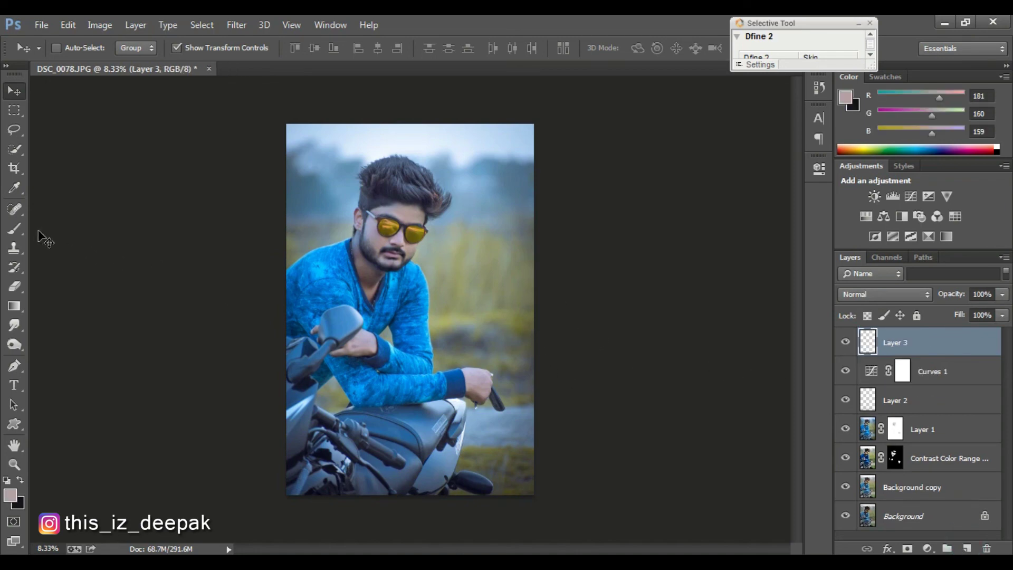
# Set up the Brush tool at 100% opacity and shrink it to size 200
pyautogui.click(14, 228)
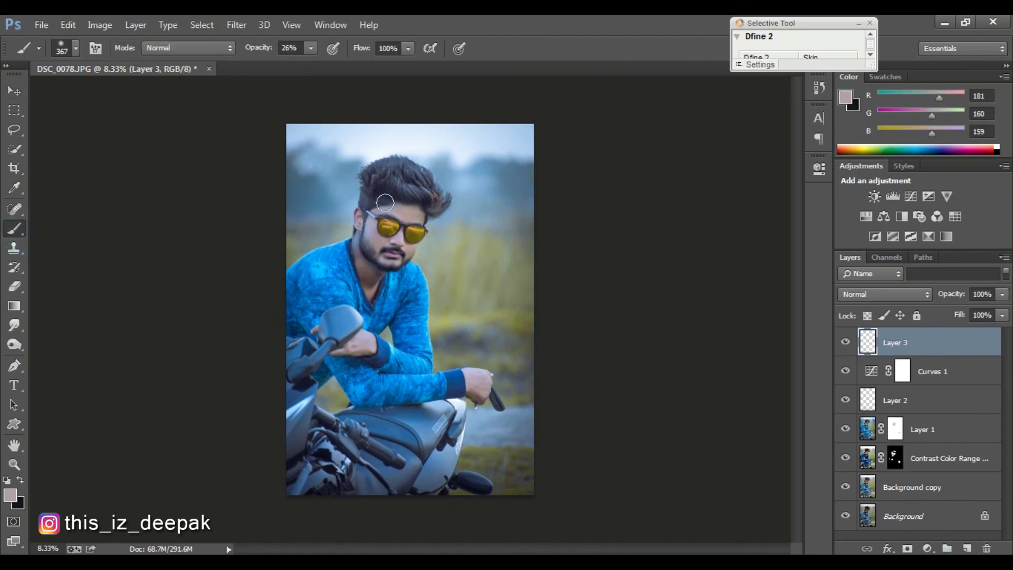
pyautogui.scroll(1, 385, 206)
pyautogui.scroll(1, 385, 206)
pyautogui.scroll(1, 385, 206)
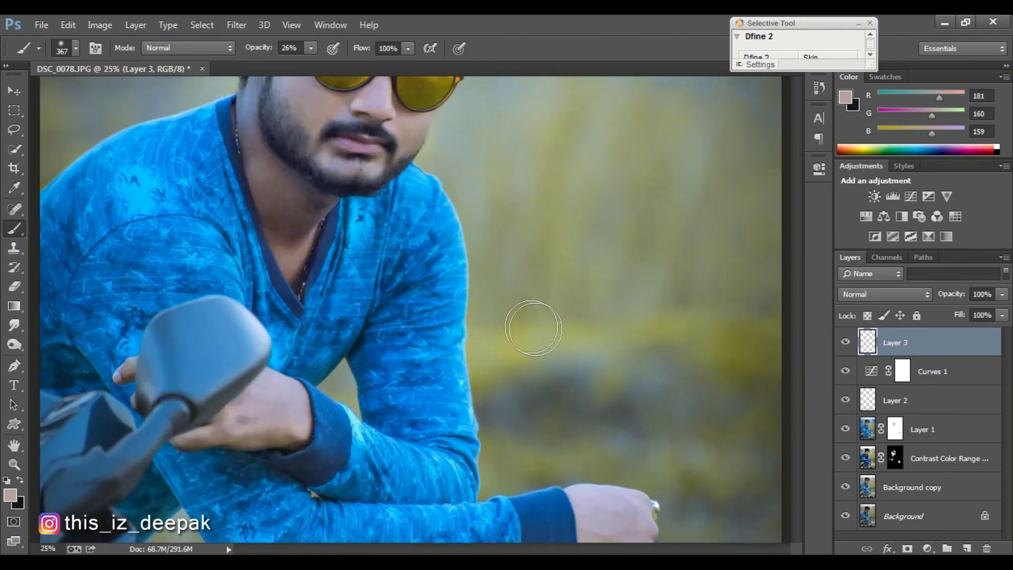
pyautogui.scroll(3, 454, 163)
pyautogui.scroll(2, 453, 164)
pyautogui.click(311, 48)
pyautogui.moveTo(309, 64); pyautogui.dragTo(366, 64)
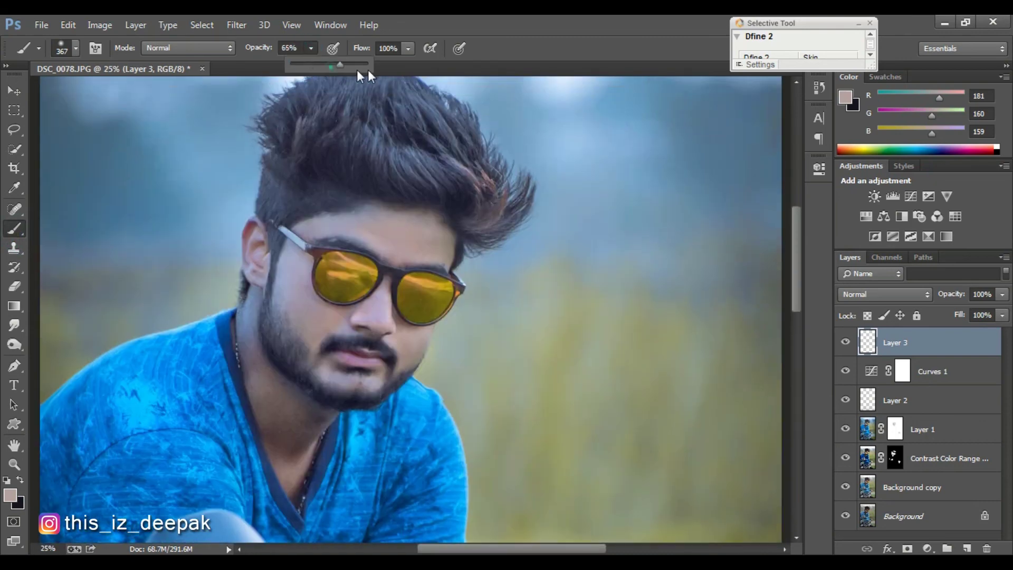
pyautogui.scroll(3, 549, 232)
pyautogui.scroll(5, 554, 351)
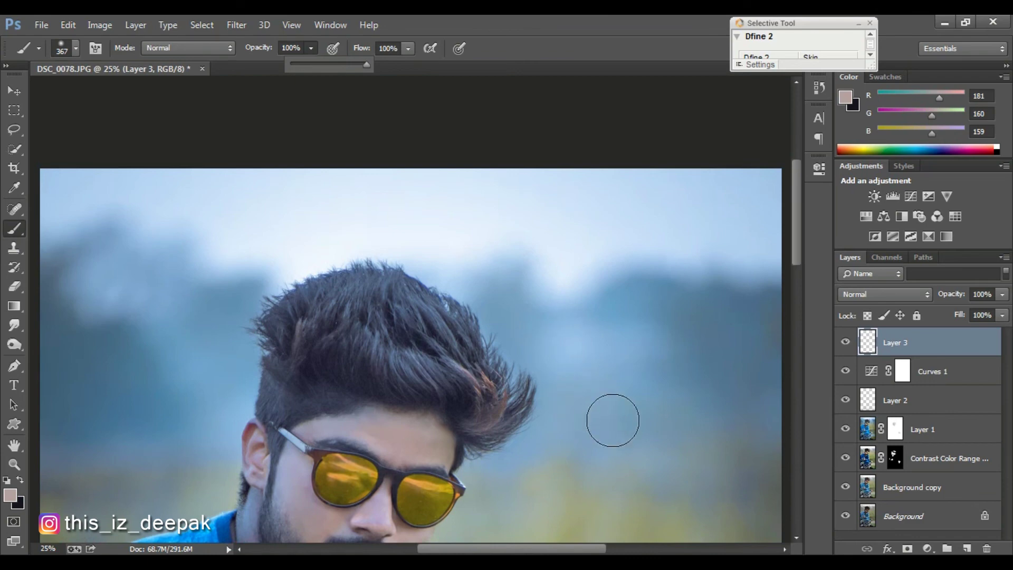
pyautogui.press('[')
pyautogui.press('[')
pyautogui.press('[')
pyautogui.press('[')
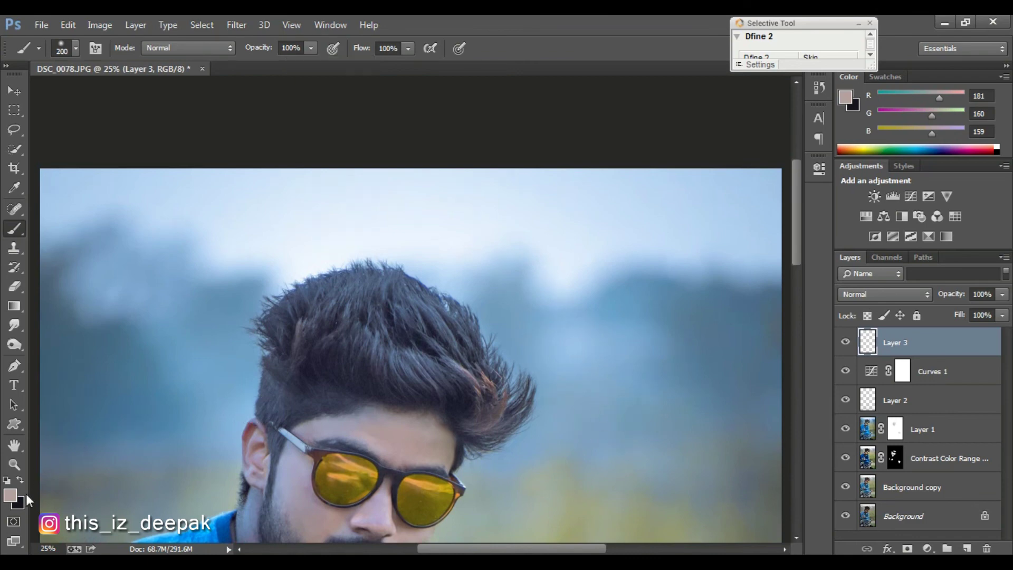
# Make the foreground colour white and paint one soft dot beside the hair
pyautogui.click(11, 495)
pyautogui.moveTo(668, 194); pyautogui.dragTo(767, 161)
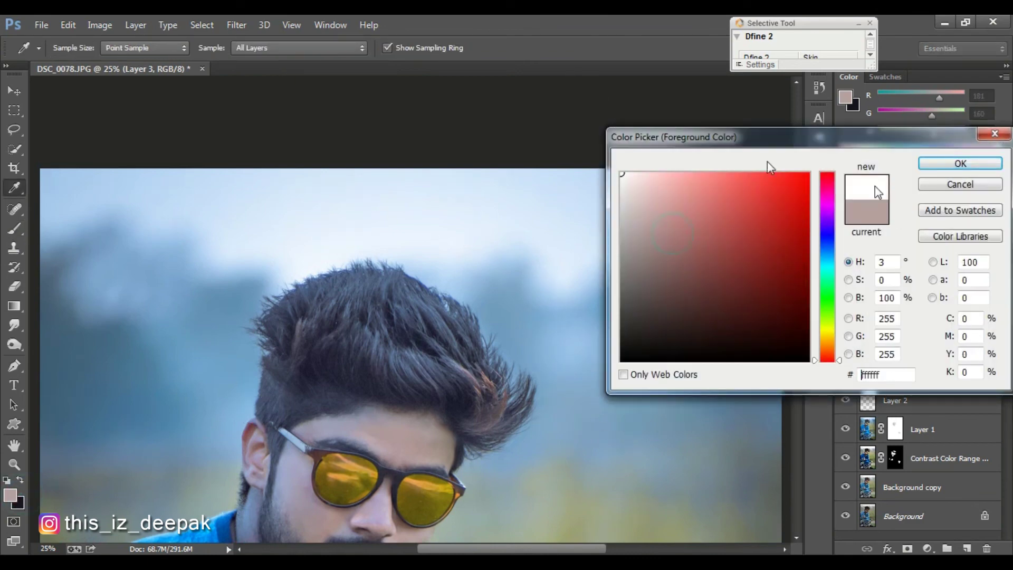
pyautogui.click(961, 164)
pyautogui.click(633, 421)
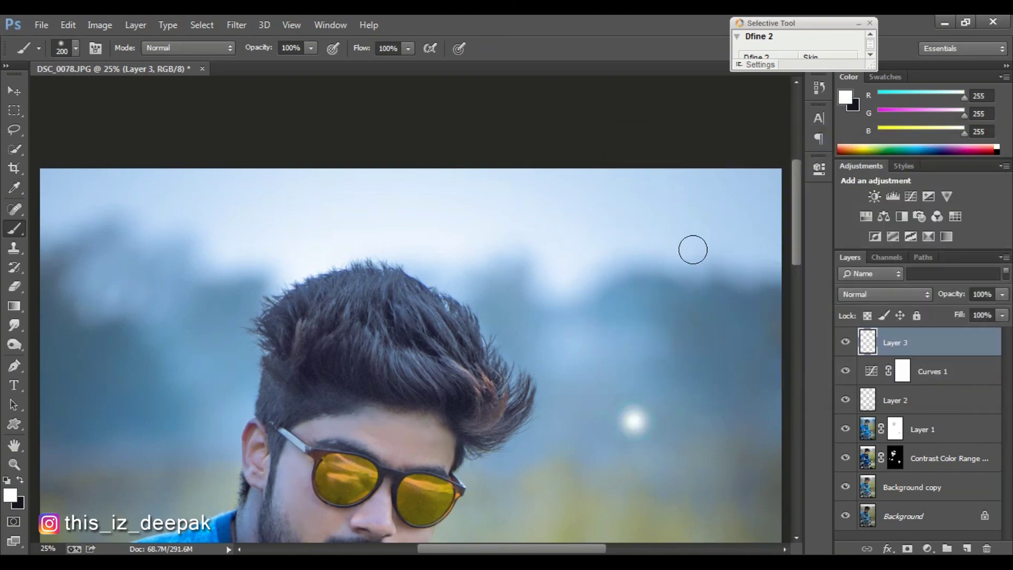
pyautogui.hotkey('ctrl', '-')
pyautogui.hotkey('ctrl', '-')
pyautogui.hotkey('ctrl', '-')
pyautogui.hotkey('ctrl', '-')
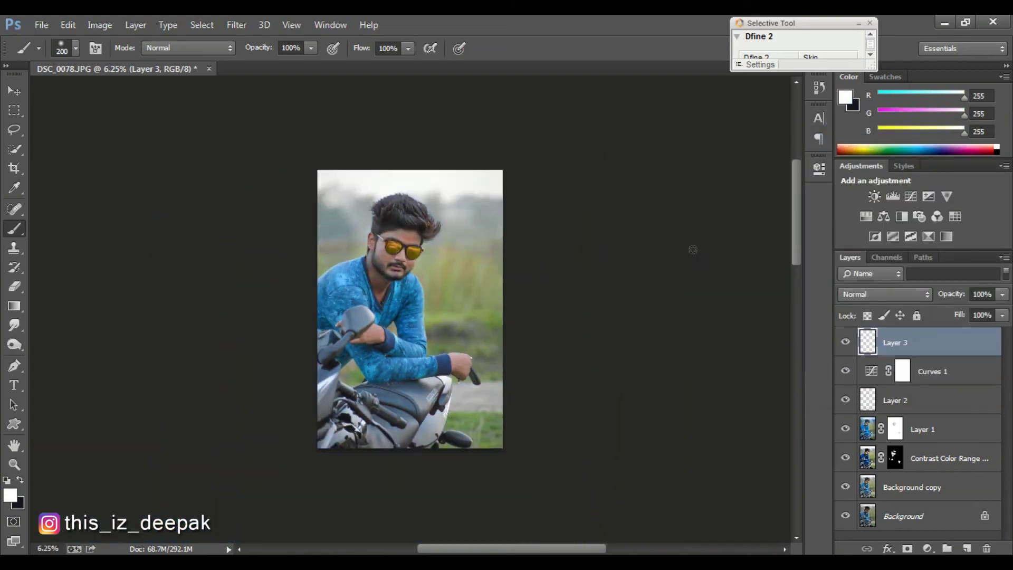
# Scale the white dot up into a large glow and move it up-left toward the hair
pyautogui.hotkey('ctrl', 't')
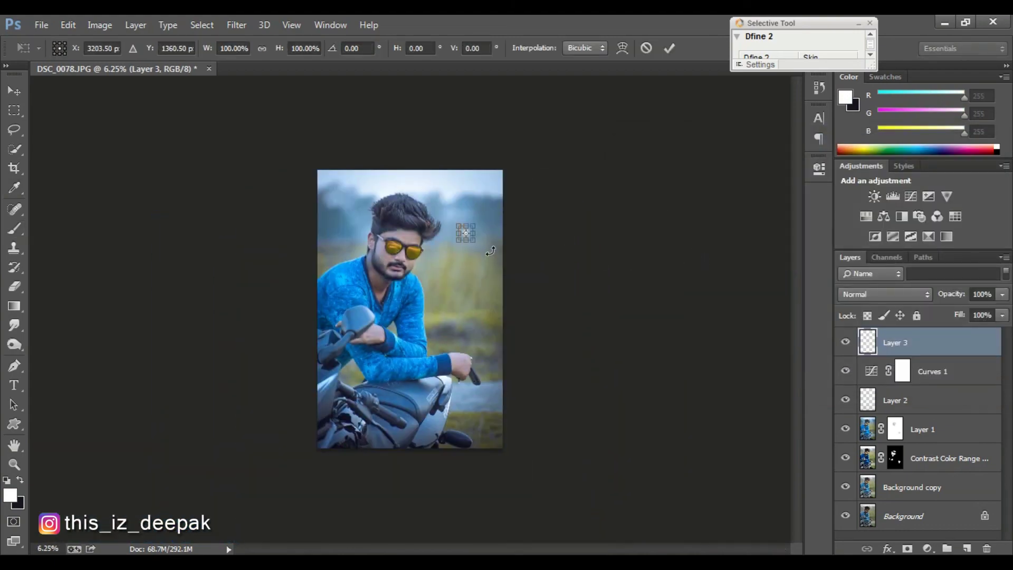
pyautogui.moveTo(472, 238); pyautogui.dragTo(549, 305)
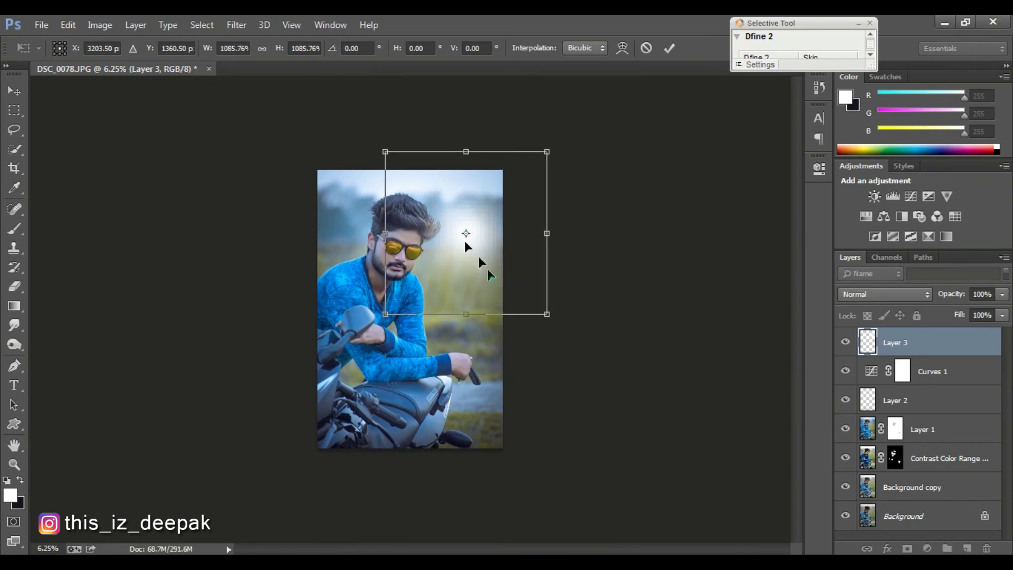
pyautogui.moveTo(487, 280); pyautogui.dragTo(431, 213)
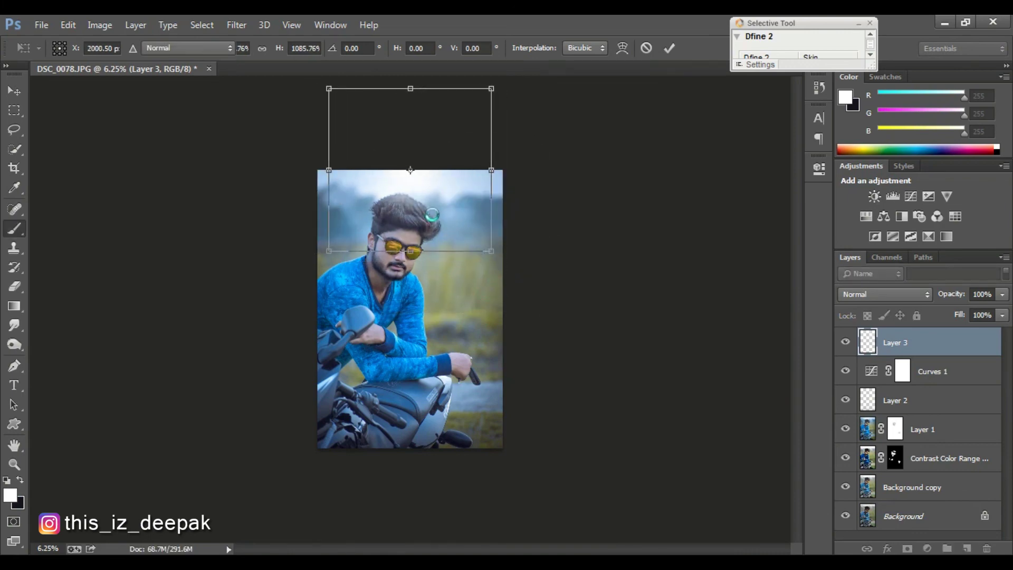
pyautogui.press('Return')
pyautogui.press('b')
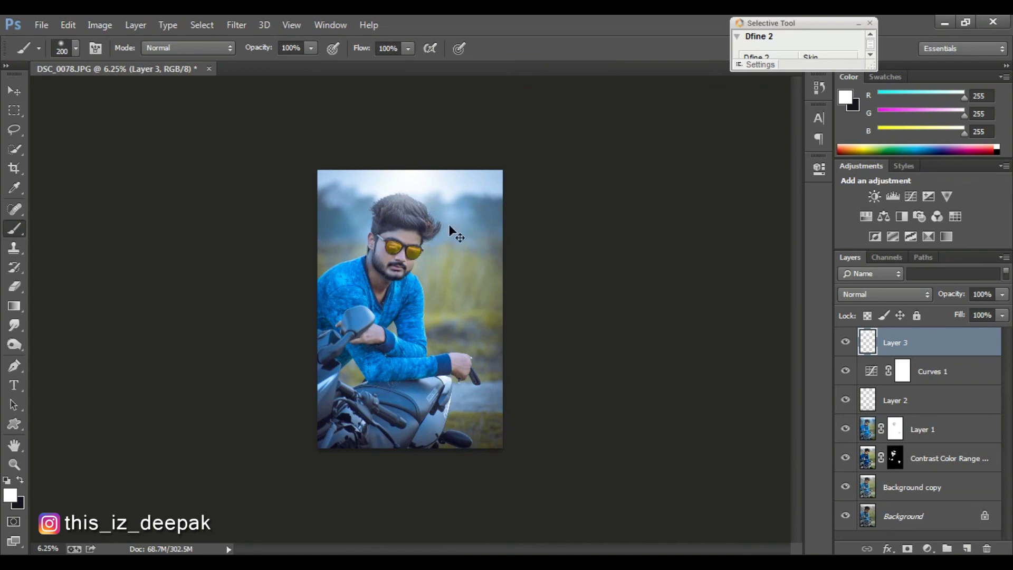
# Rotate the glow about -8.25° and position it across the photo's top right
pyautogui.hotkey('ctrl', '+')
pyautogui.hotkey('ctrl', '+')
pyautogui.scroll(2, 437, 215)
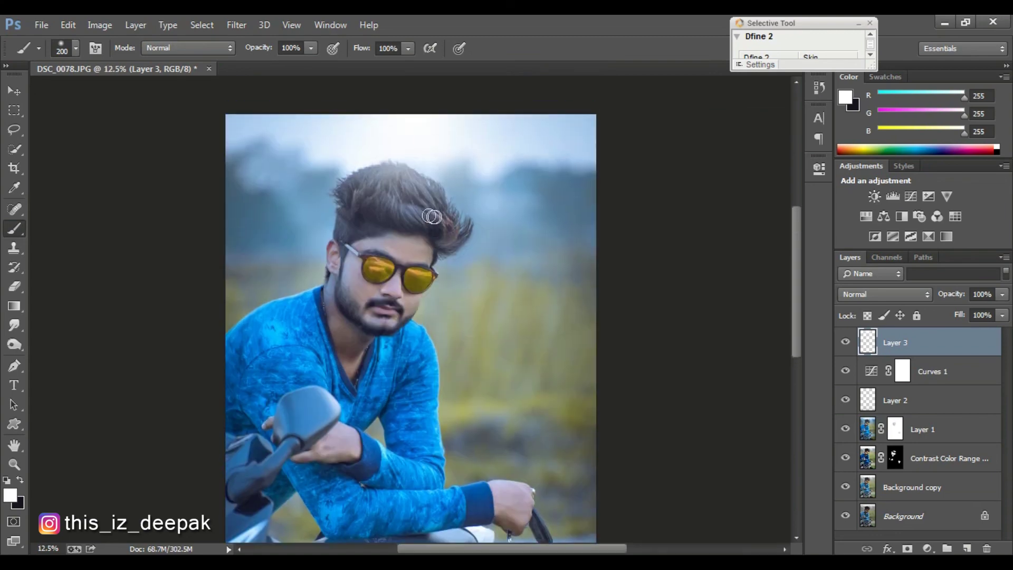
pyautogui.scroll(1, 431, 216)
pyautogui.click(14, 91)
pyautogui.moveTo(516, 222)
pyautogui.mouseDown()
pyautogui.moveTo(465, 199)
pyautogui.moveTo(503, 223)
pyautogui.moveTo(486, 213)
pyautogui.mouseUp()
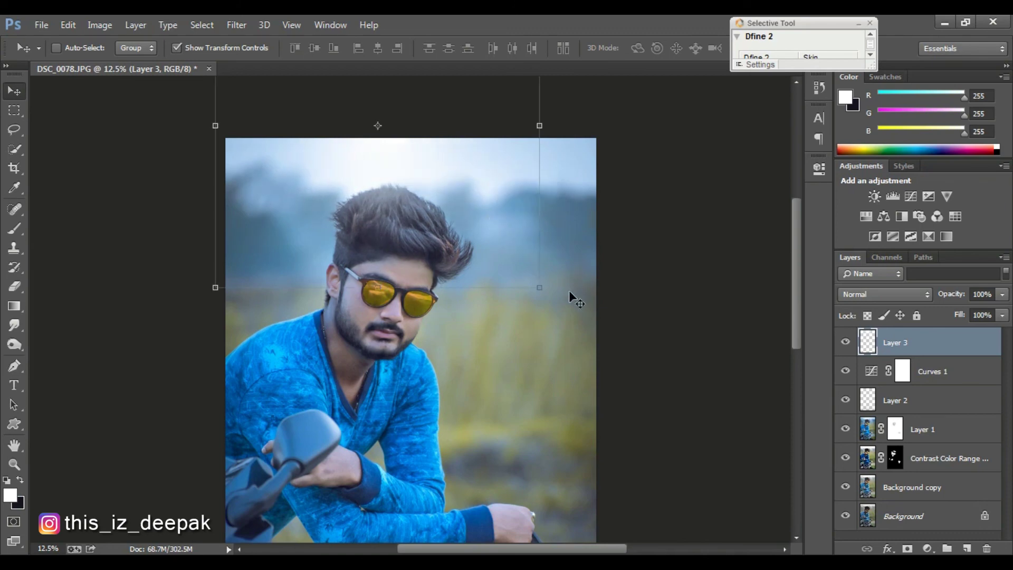
pyautogui.moveTo(559, 296); pyautogui.dragTo(586, 261)
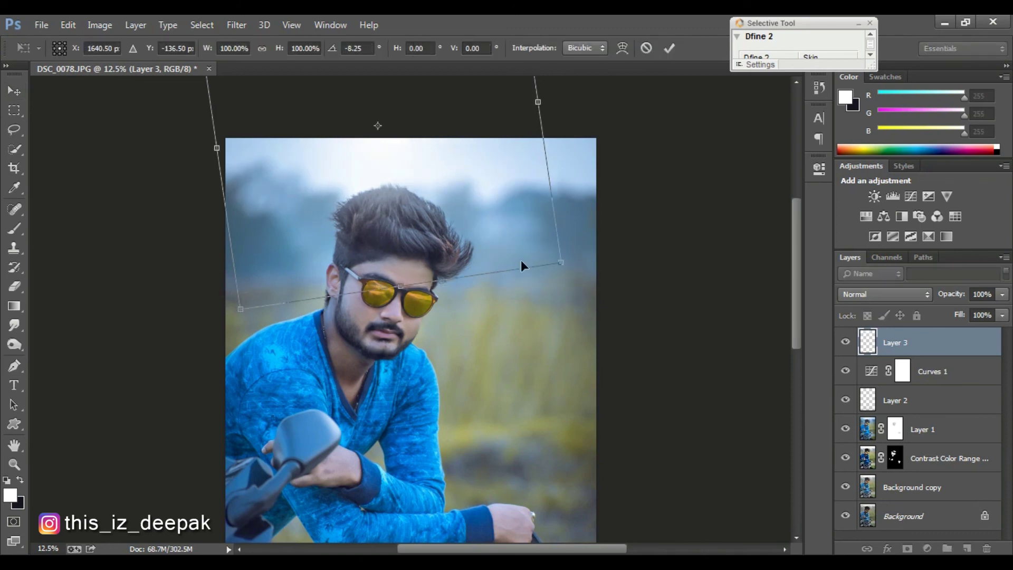
pyautogui.moveTo(486, 245)
pyautogui.mouseDown()
pyautogui.moveTo(486, 237)
pyautogui.moveTo(505, 248)
pyautogui.mouseUp()
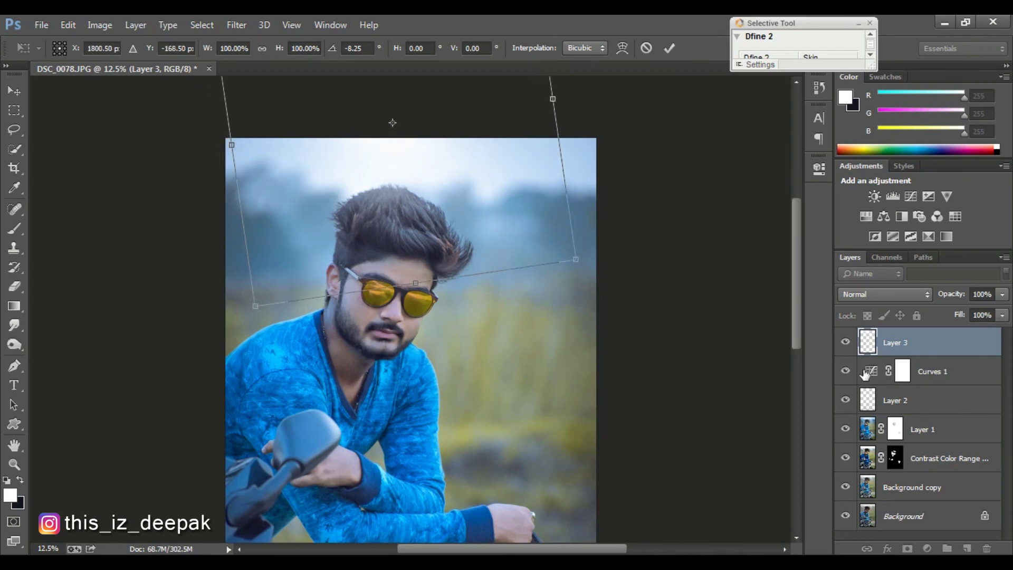
pyautogui.click(844, 344)
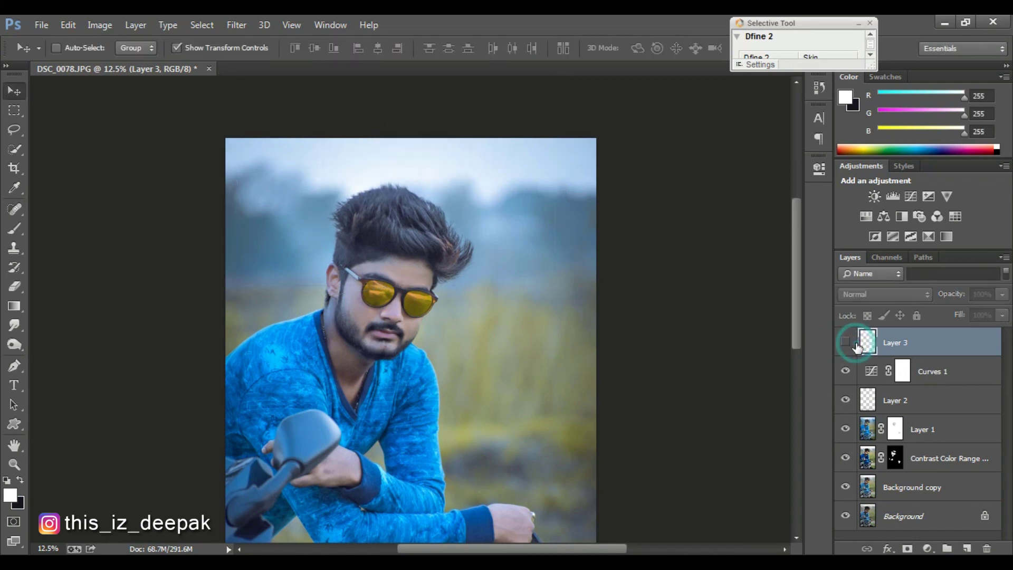
pyautogui.hotkey('ctrl', '-')
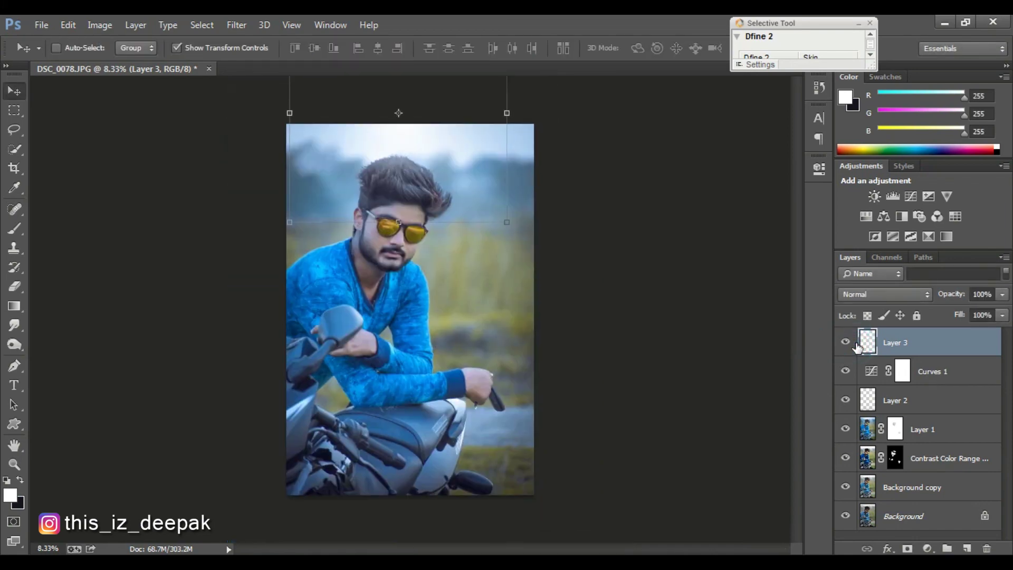